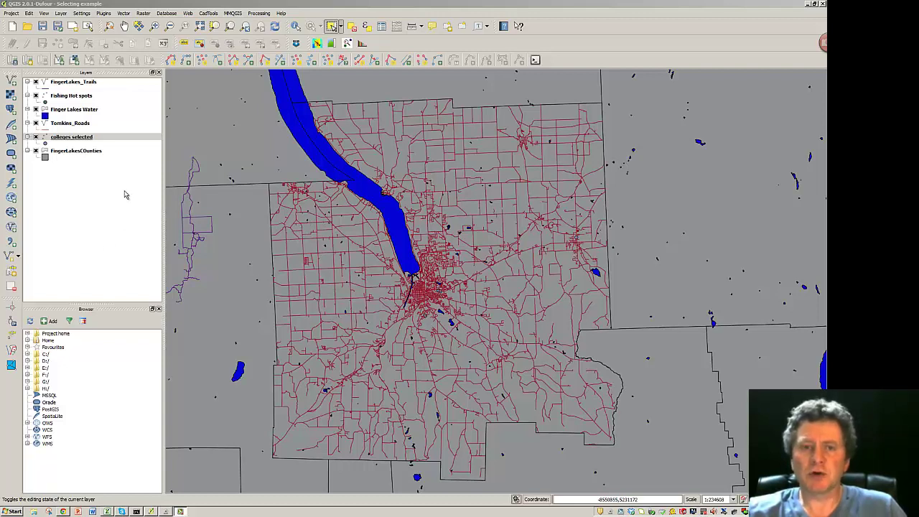
Create a new line-type shapefile layer saved as Ithaca_roads_1.
{"action": "left_click", "coordinate": [60, 13]}
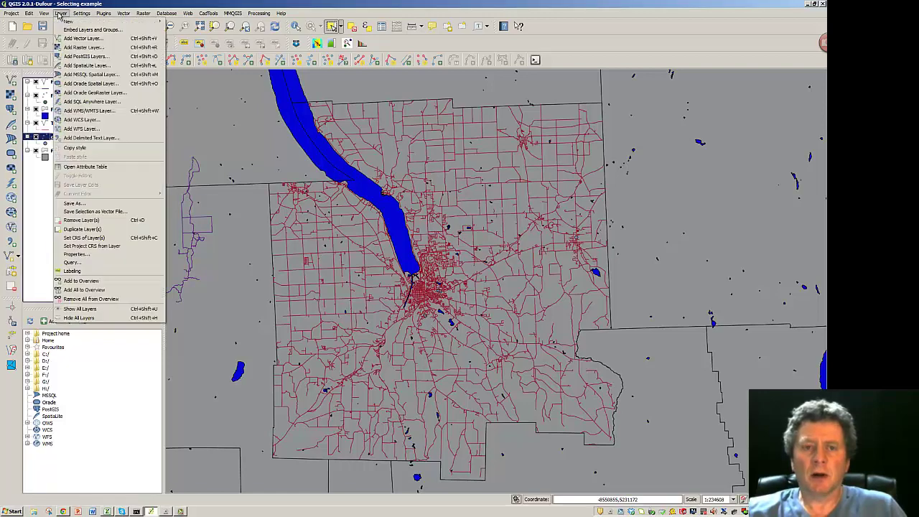
{"action": "mouse_move", "coordinate": [68, 22]}
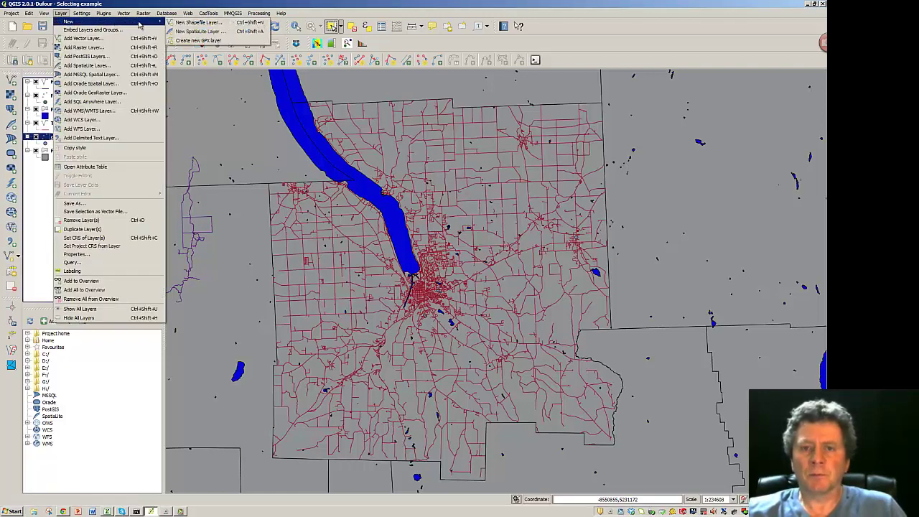
{"action": "left_click", "coordinate": [194, 24]}
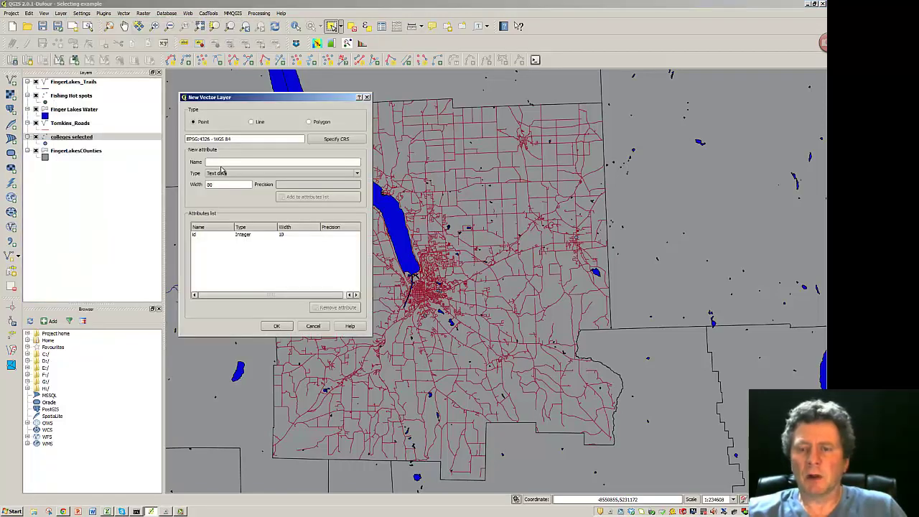
{"action": "left_click", "coordinate": [253, 124]}
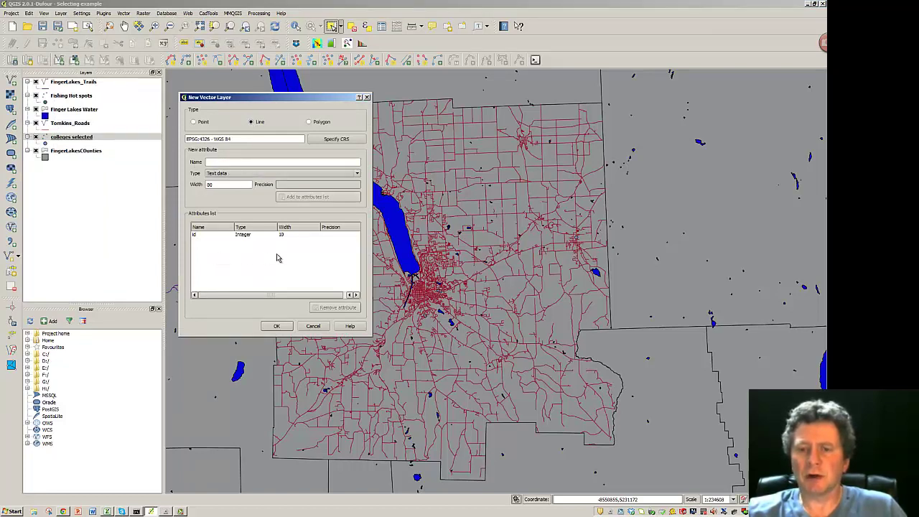
{"action": "left_click", "coordinate": [277, 326]}
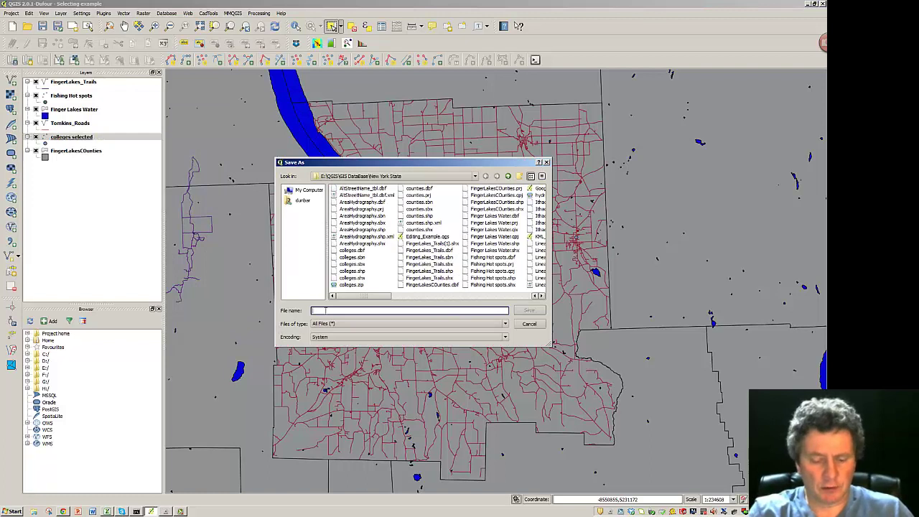
{"action": "type", "text": "I"}
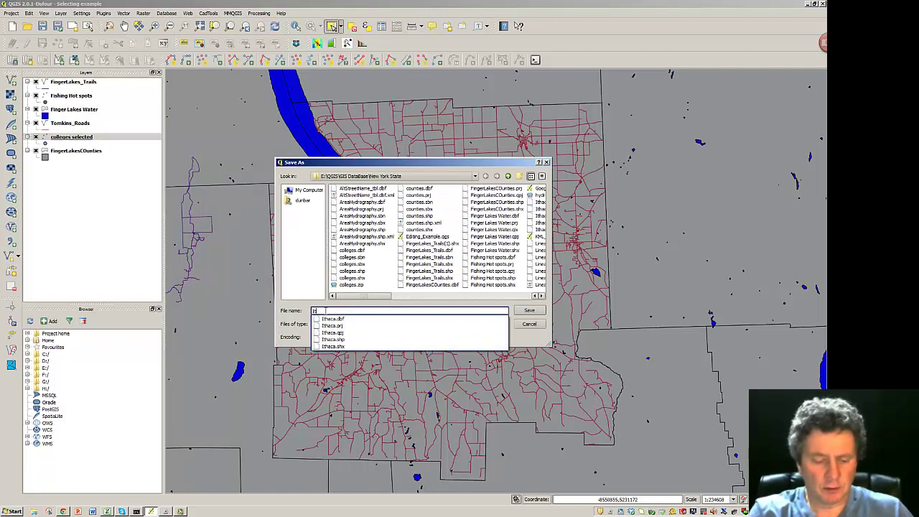
{"action": "type", "text": "thaca_roads_1"}
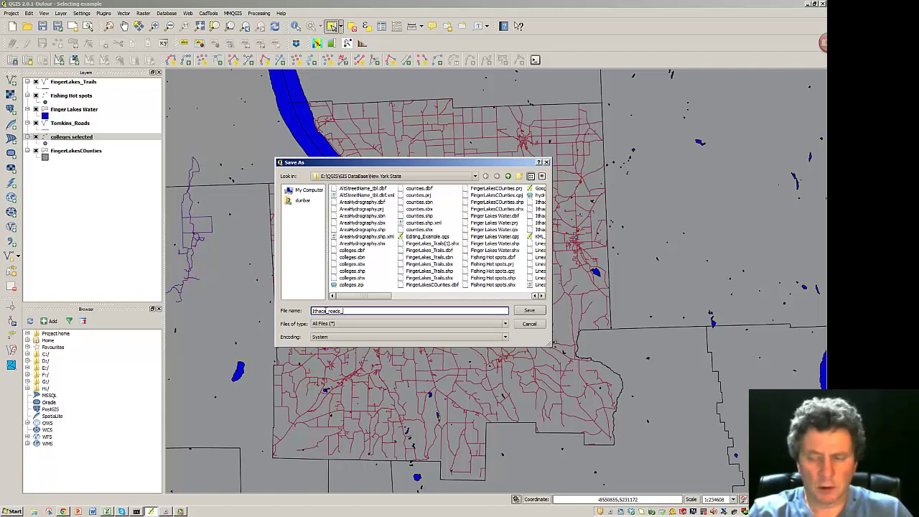
{"action": "left_click", "coordinate": [531, 310]}
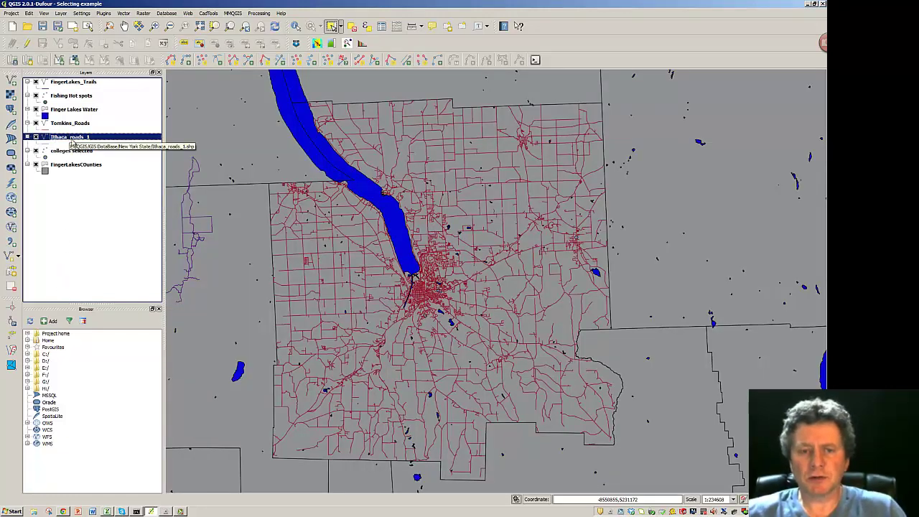
Toggle editing on for Tomkins_Roads and Ithaca_roads_1, then reselect Tomkins_Roads.
{"action": "left_click", "coordinate": [78, 229]}
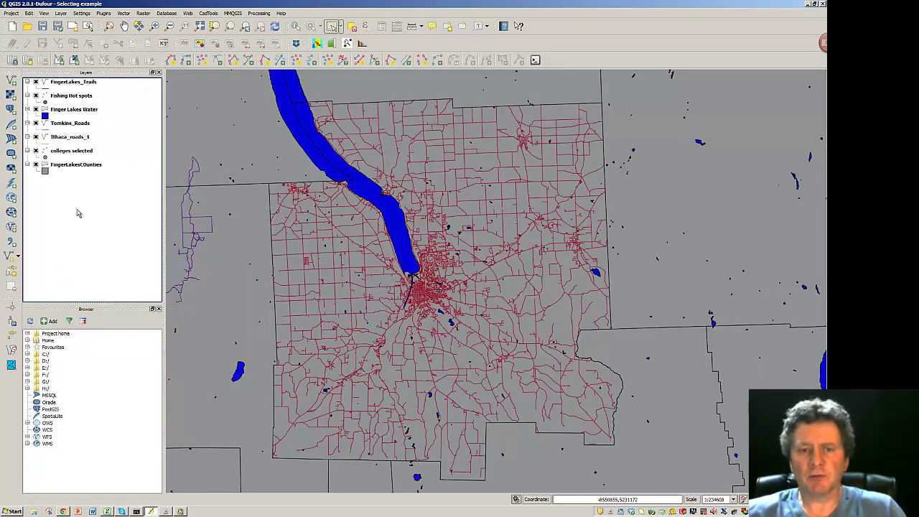
{"action": "left_click", "coordinate": [63, 125]}
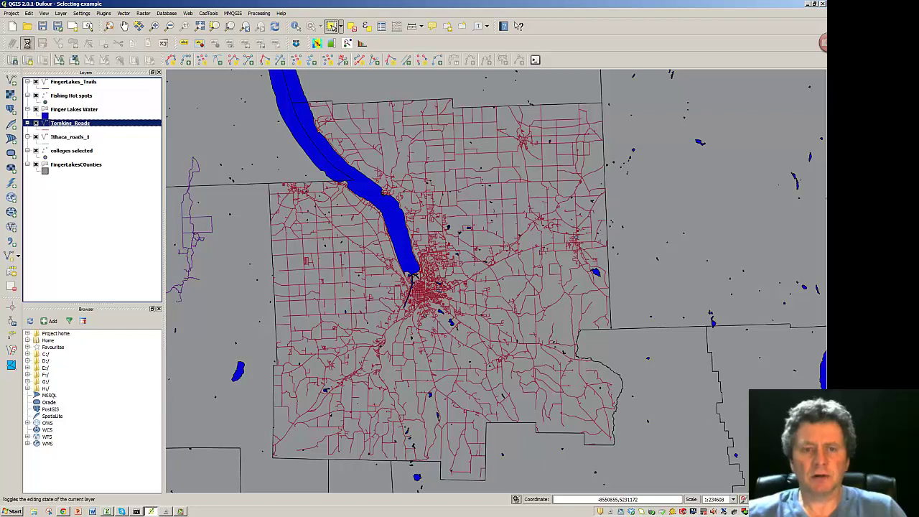
{"action": "left_click", "coordinate": [27, 43]}
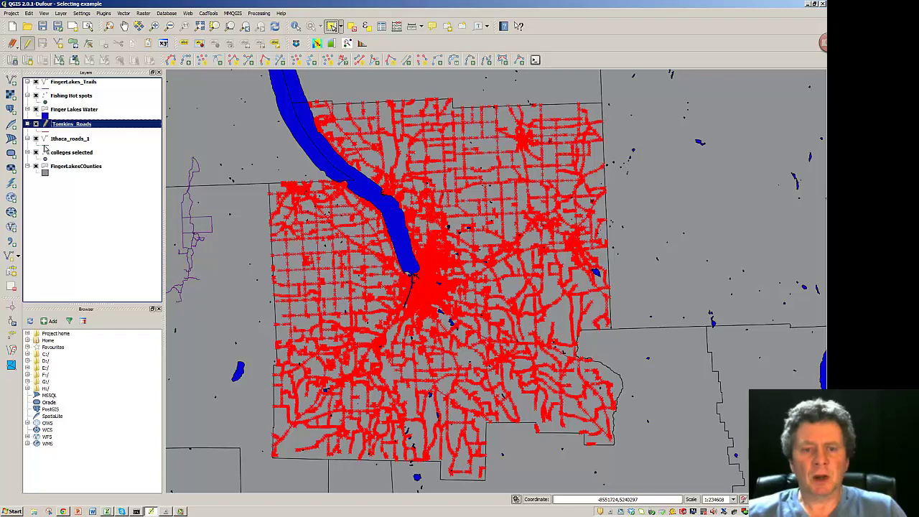
{"action": "left_click", "coordinate": [63, 140]}
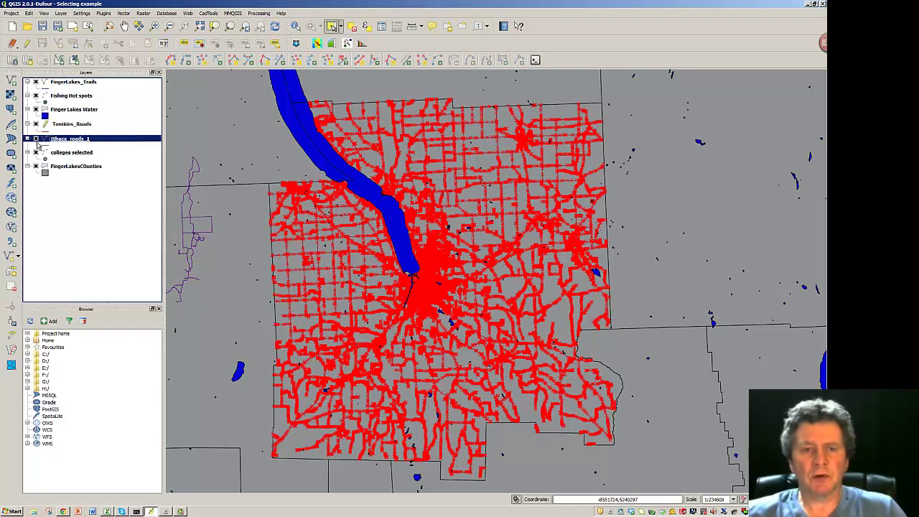
{"action": "left_click", "coordinate": [27, 43]}
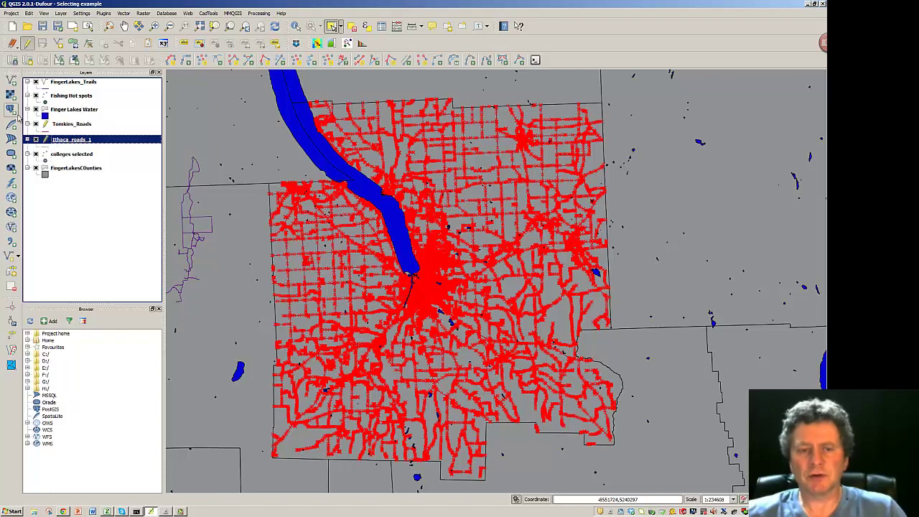
{"action": "left_click", "coordinate": [68, 125]}
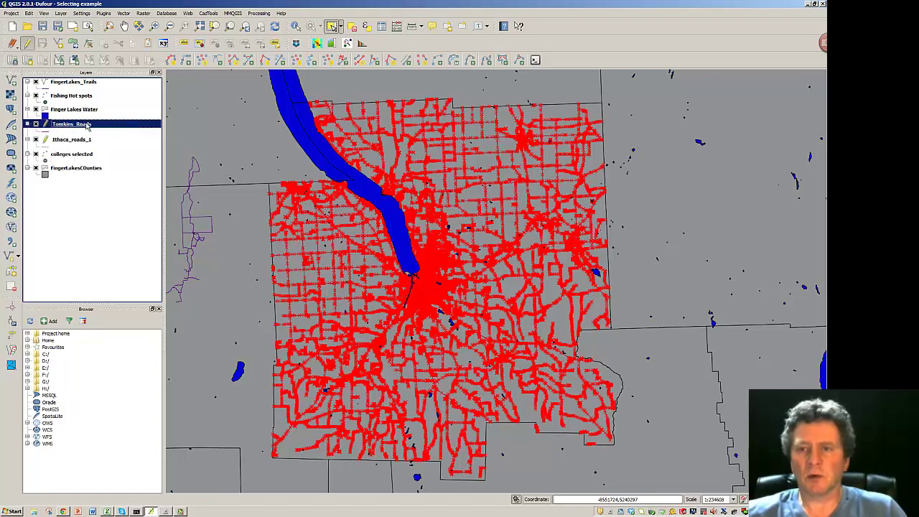
{"action": "left_click", "coordinate": [342, 27]}
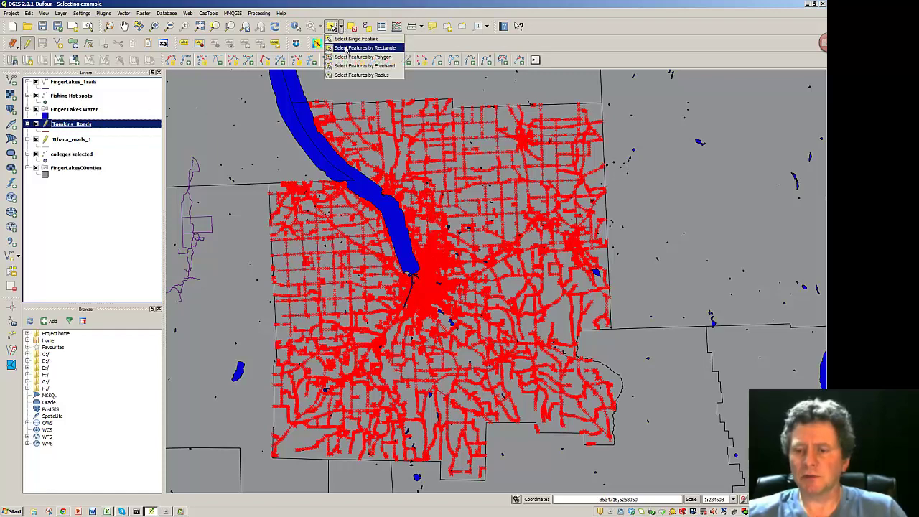
Rectangle-select every Tomkins_Roads feature in the county and copy them.
{"action": "left_click", "coordinate": [343, 47]}
{"action": "left_click_drag", "start_coordinate": [379, 250], "coordinate": [468, 326]}
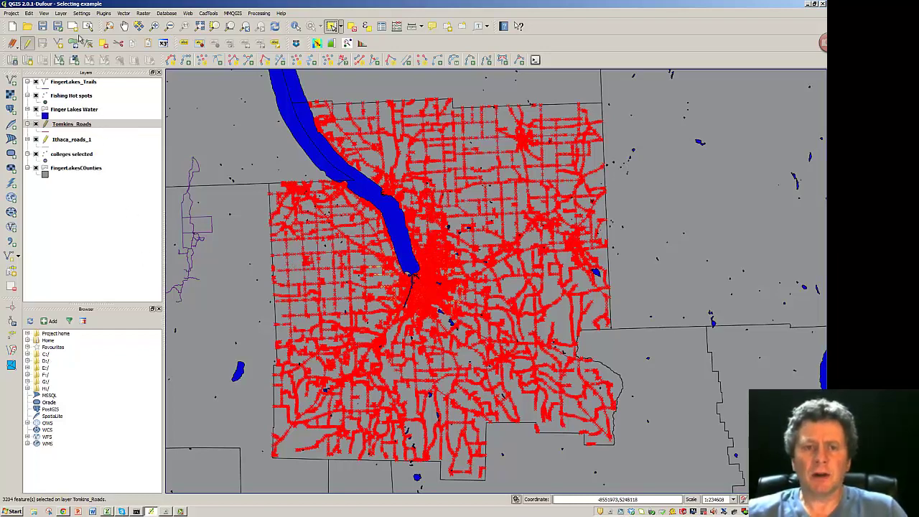
{"action": "left_click", "coordinate": [30, 13]}
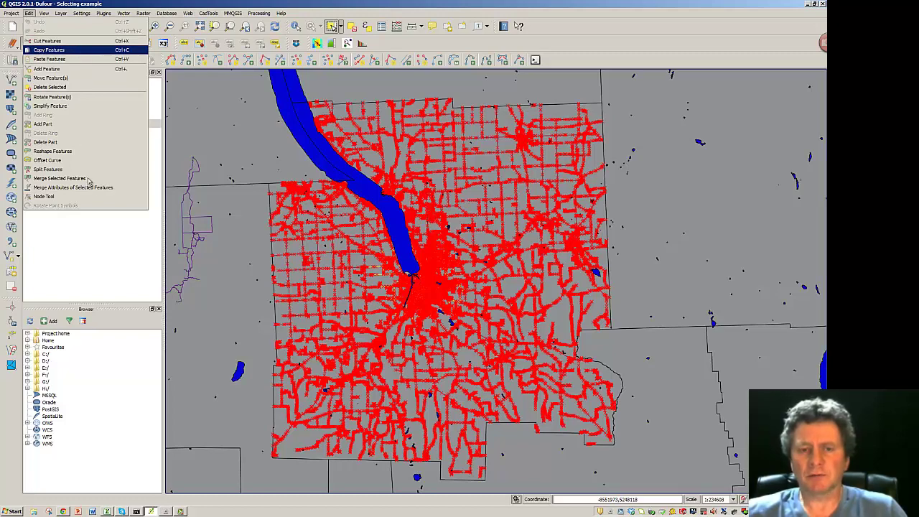
{"action": "left_click", "coordinate": [104, 221]}
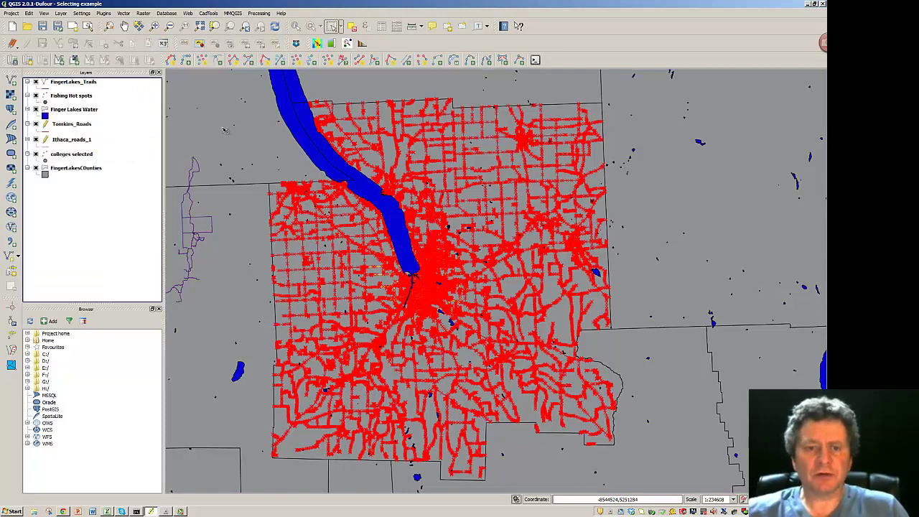
Paste the copied roads into Ithaca_roads_1 and save its edits.
{"action": "left_click", "coordinate": [62, 142]}
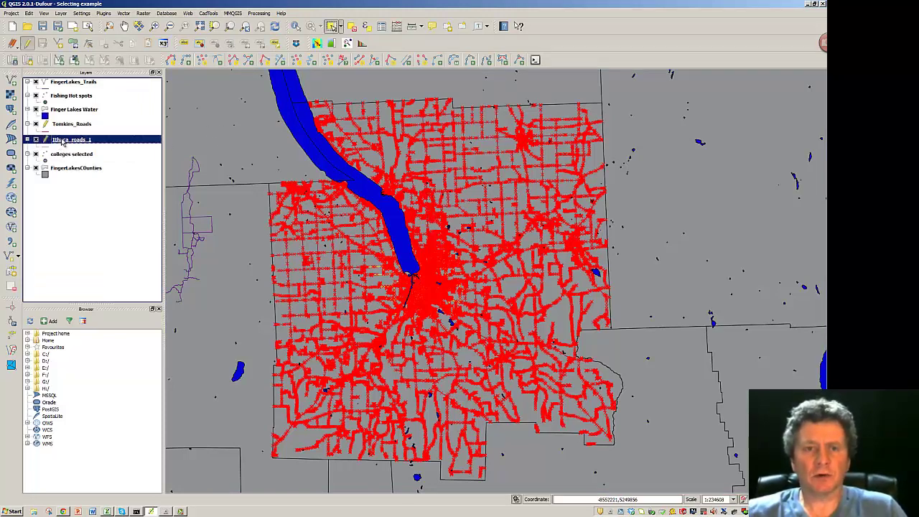
{"action": "left_click", "coordinate": [28, 13]}
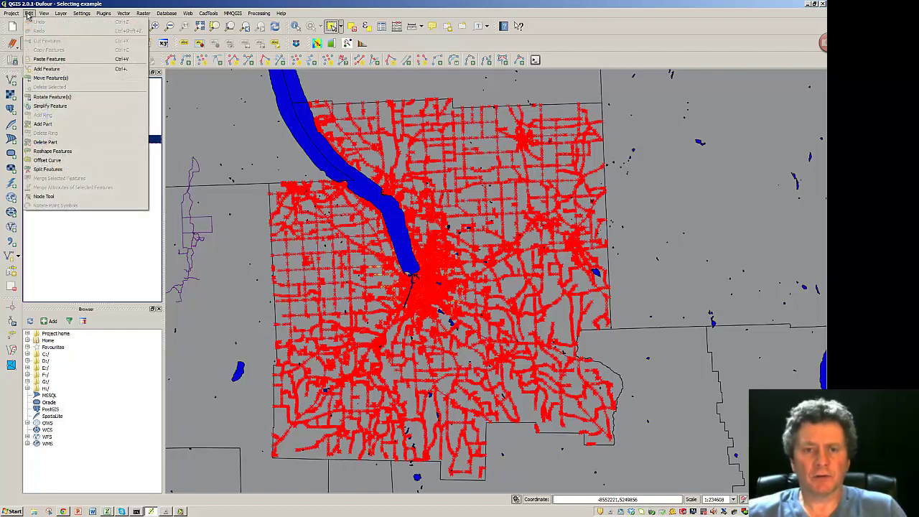
{"action": "left_click", "coordinate": [46, 58]}
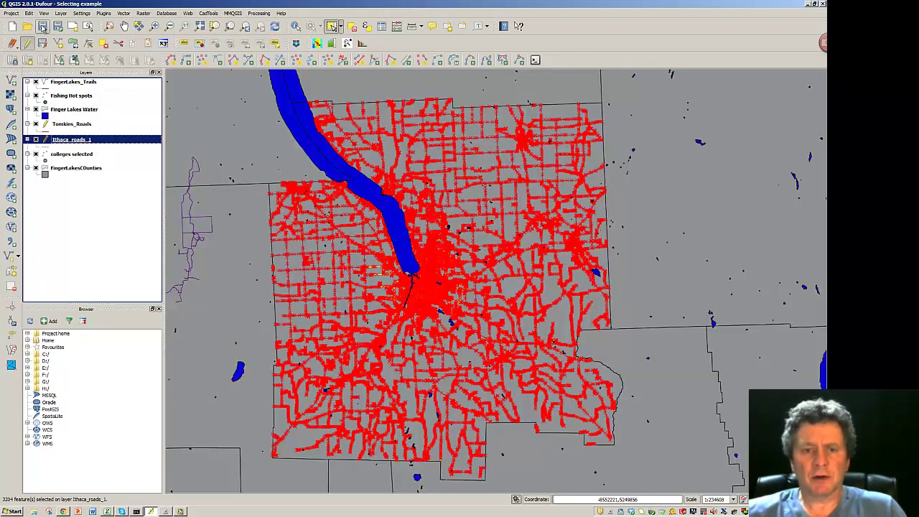
{"action": "left_click", "coordinate": [28, 45]}
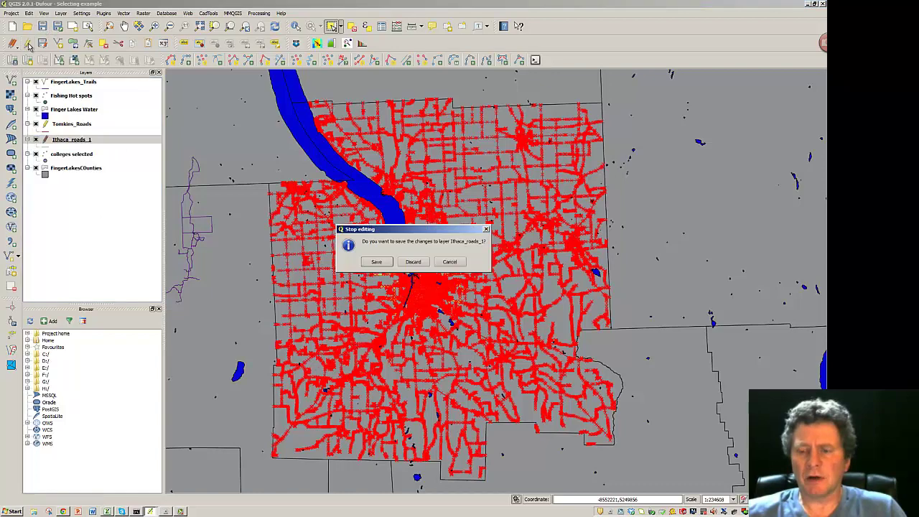
{"action": "left_click", "coordinate": [376, 261]}
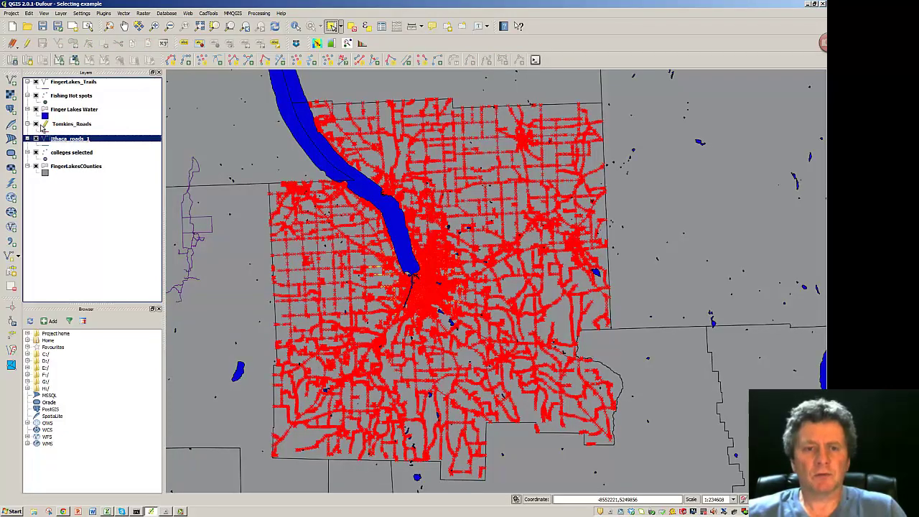
{"action": "left_click", "coordinate": [58, 125]}
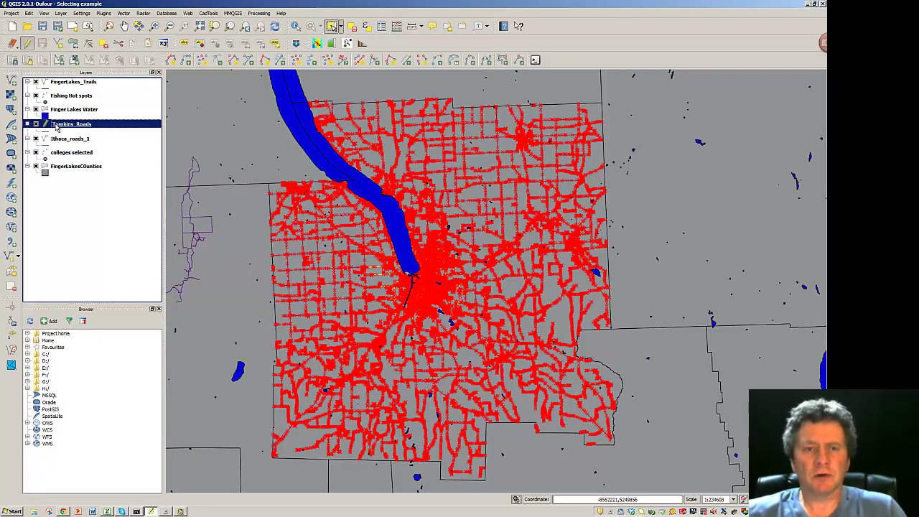
Stop editing and hide Tomkins_Roads, clear the selection, and bring up Ithaca_roads_1's layer menu.
{"action": "left_click", "coordinate": [31, 44]}
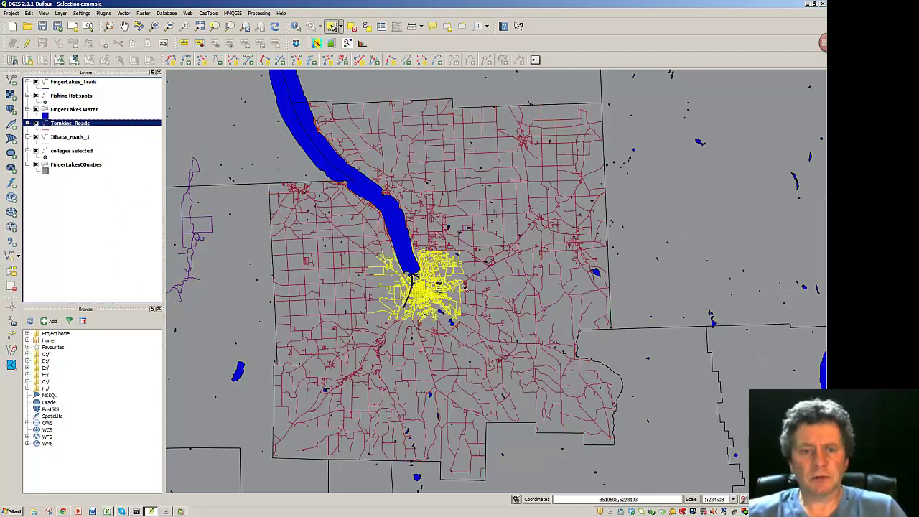
{"action": "left_click", "coordinate": [36, 124]}
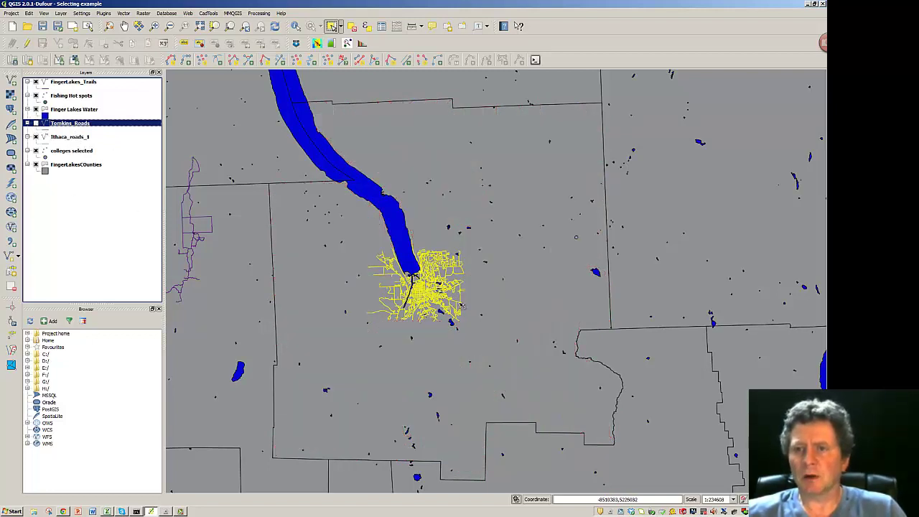
{"action": "left_click", "coordinate": [352, 27]}
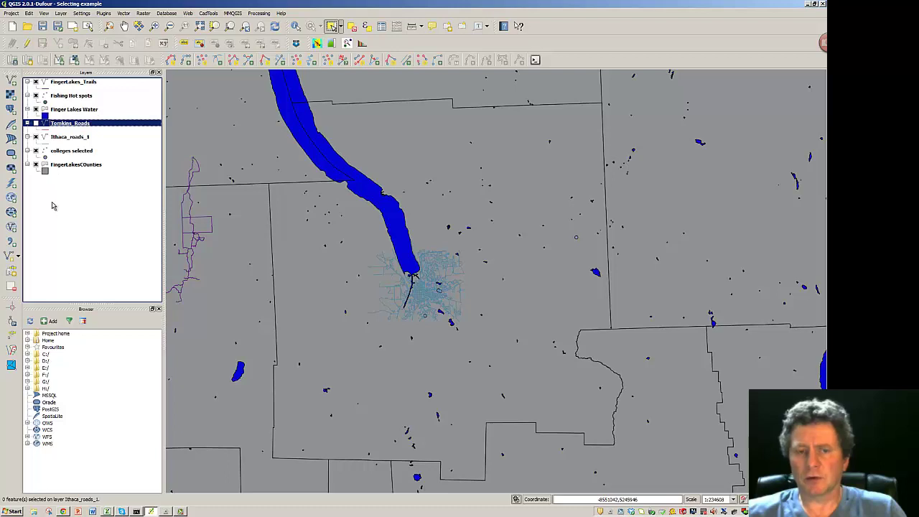
{"action": "right_click", "coordinate": [58, 140]}
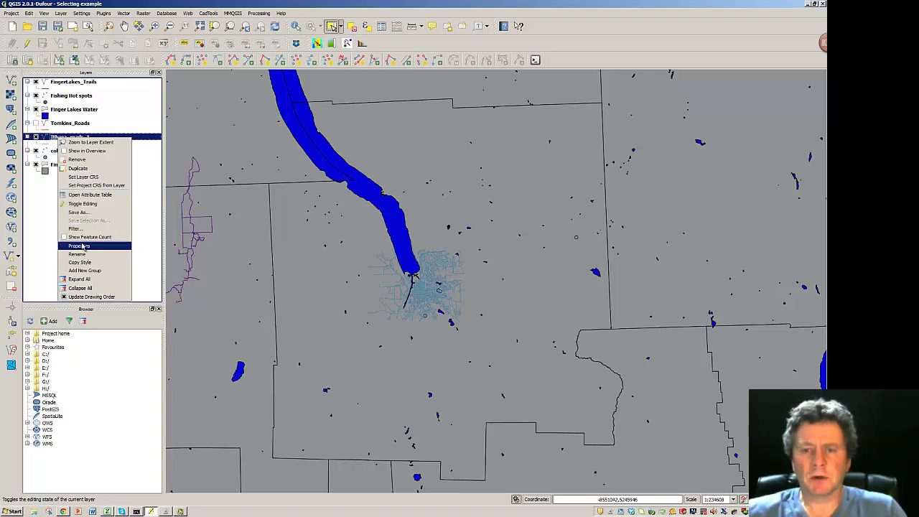
Set the Ithaca_roads_1 line colour to pink in its layer Style properties.
{"action": "left_click", "coordinate": [77, 246]}
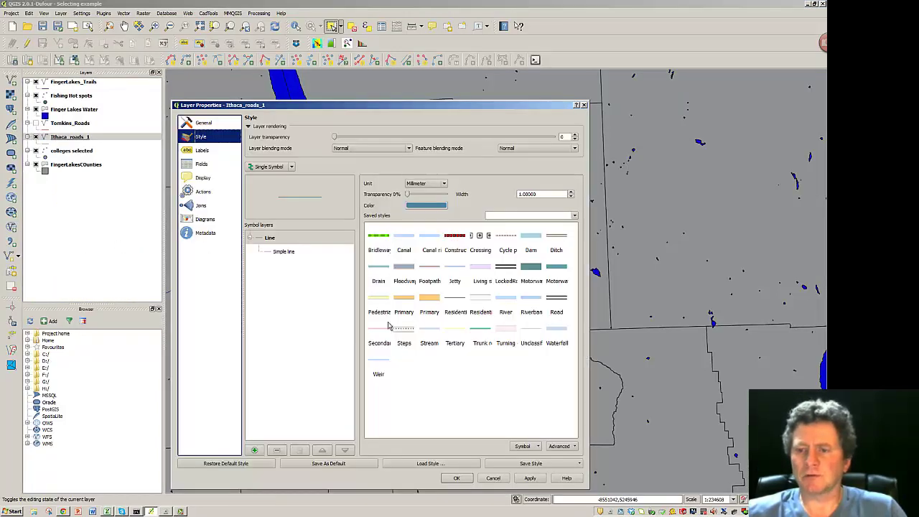
{"action": "left_click", "coordinate": [423, 207]}
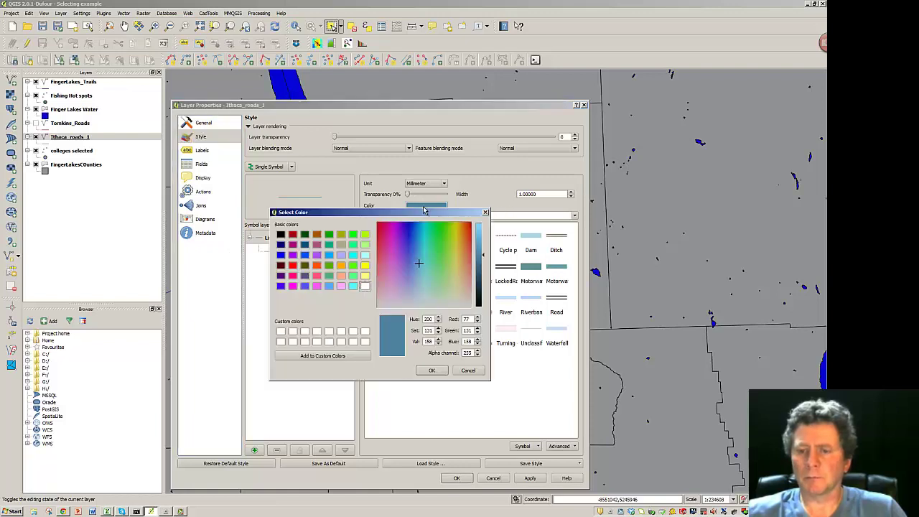
{"action": "left_click", "coordinate": [293, 276]}
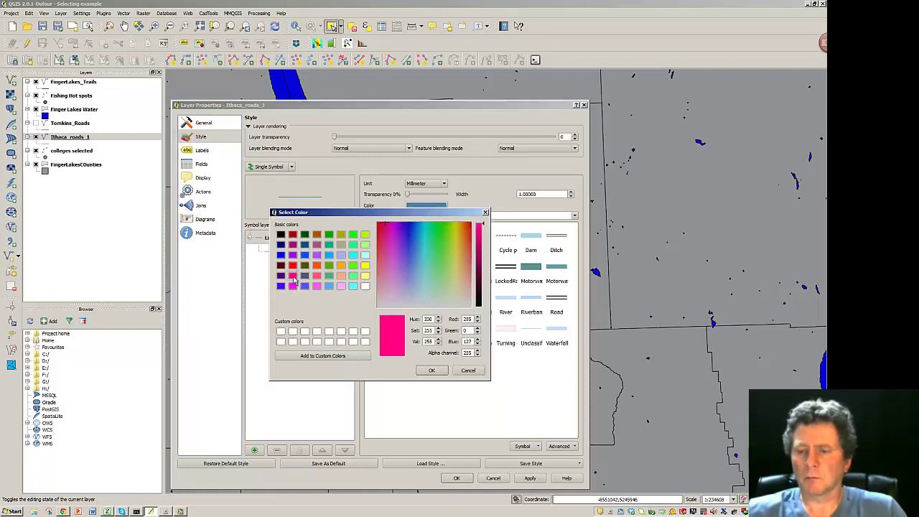
{"action": "left_click", "coordinate": [432, 370]}
{"action": "left_click", "coordinate": [455, 478]}
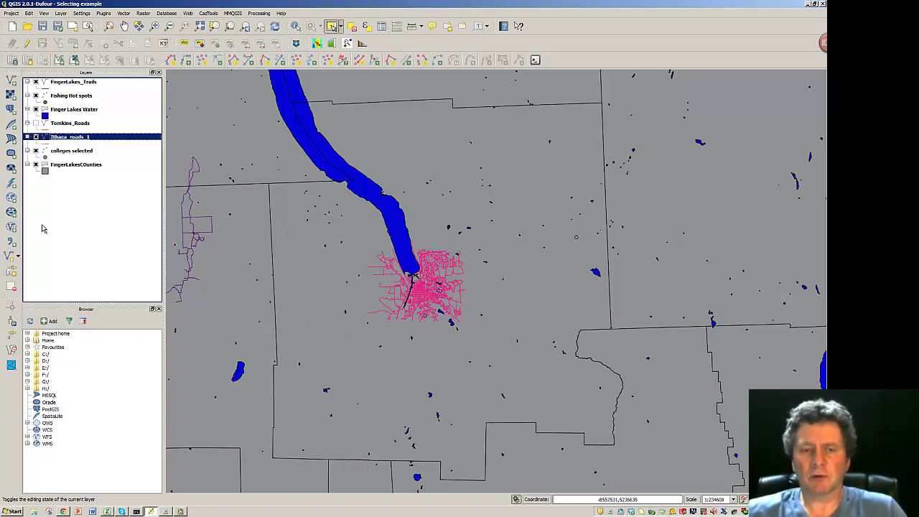
{"action": "right_click", "coordinate": [65, 140]}
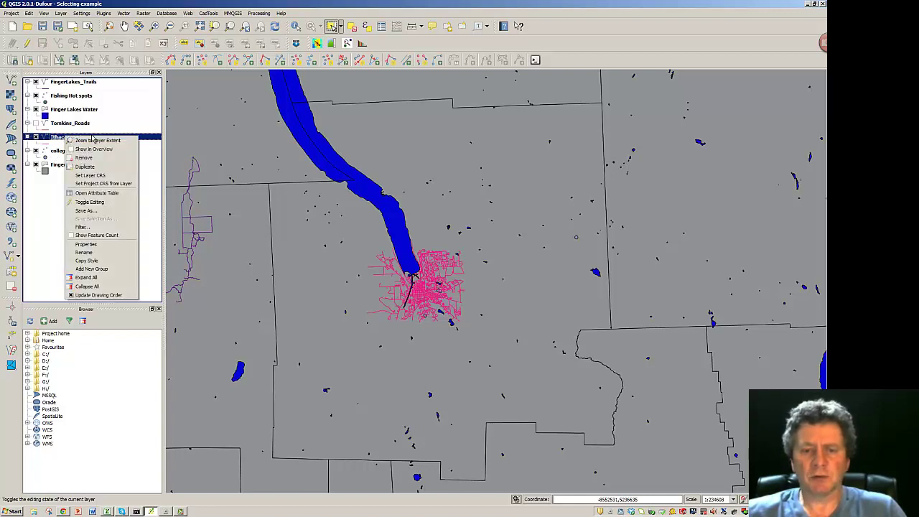
{"action": "left_click", "coordinate": [98, 193]}
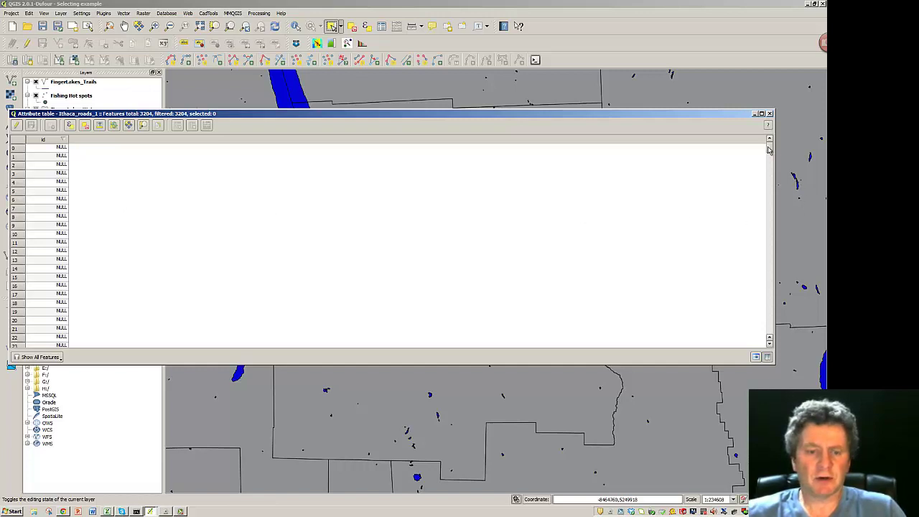
{"action": "left_click_drag", "start_coordinate": [768, 147], "coordinate": [769, 333]}
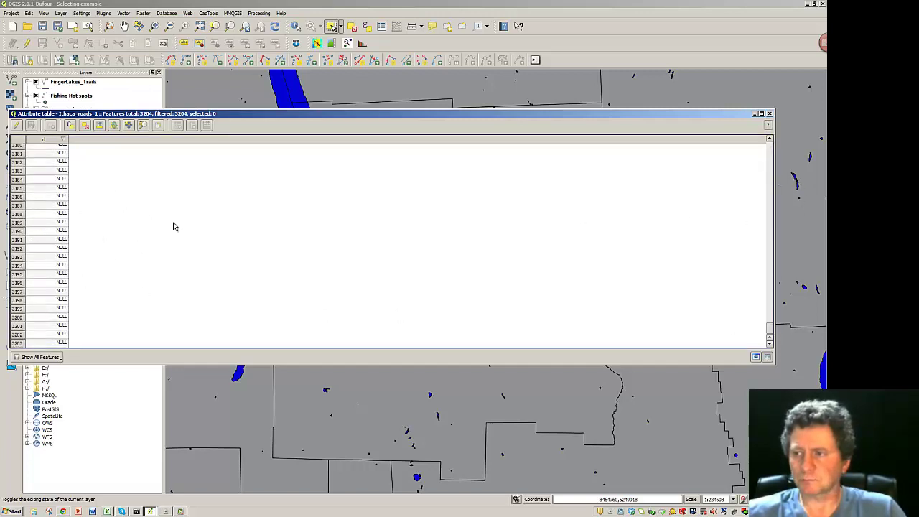
{"action": "left_click", "coordinate": [768, 115]}
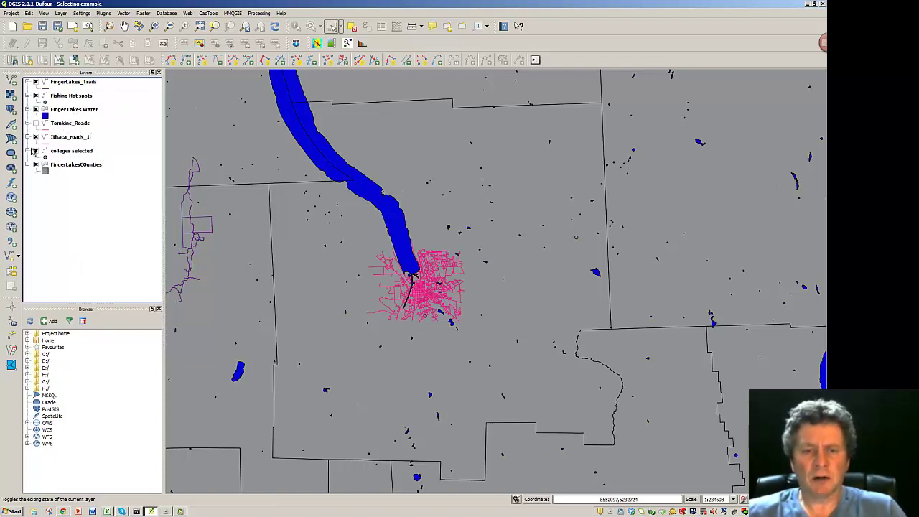
Duplicate Tomkins_Roads into a copy layer and hide Ithaca_roads_1.
{"action": "right_click", "coordinate": [65, 124]}
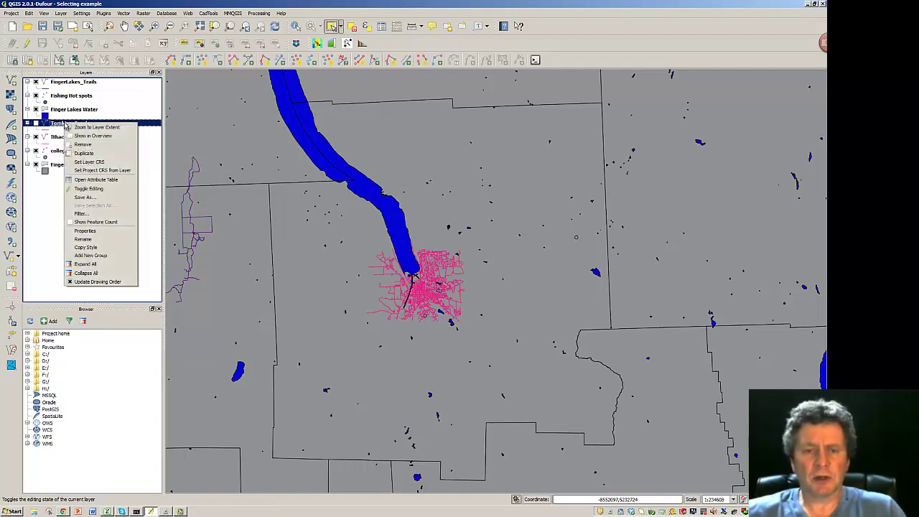
{"action": "left_click", "coordinate": [83, 152]}
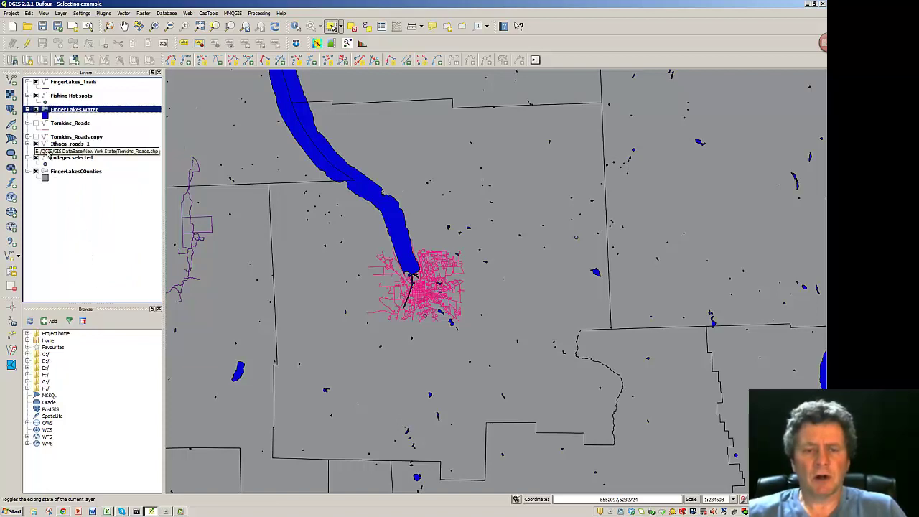
{"action": "left_click", "coordinate": [71, 144]}
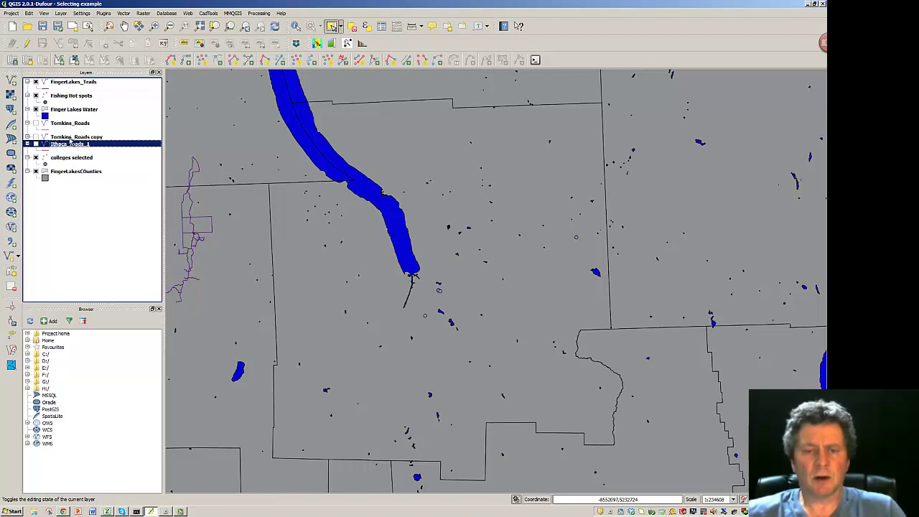
{"action": "left_click", "coordinate": [68, 137]}
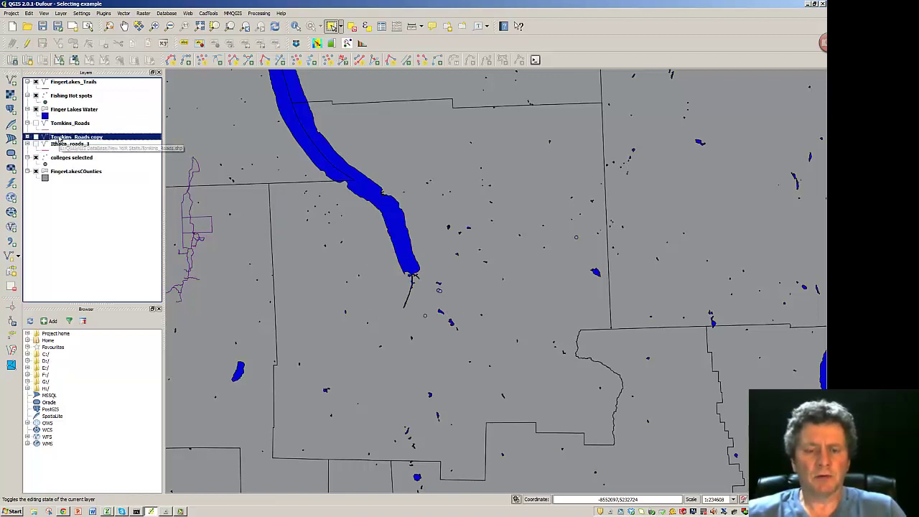
Export the Tomkins_Roads copy layer as shapefile Ithaca_roads_2.shp in the New York State folder.
{"action": "right_click", "coordinate": [59, 141]}
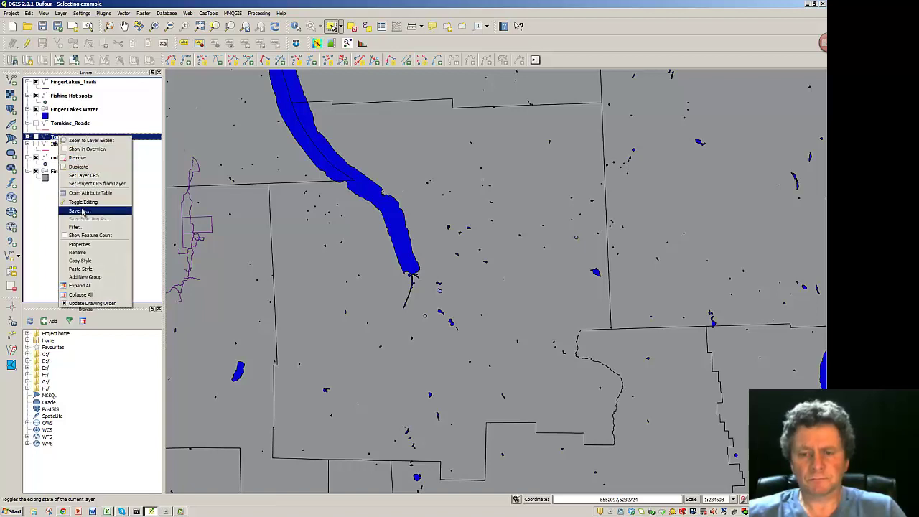
{"action": "left_click", "coordinate": [79, 210]}
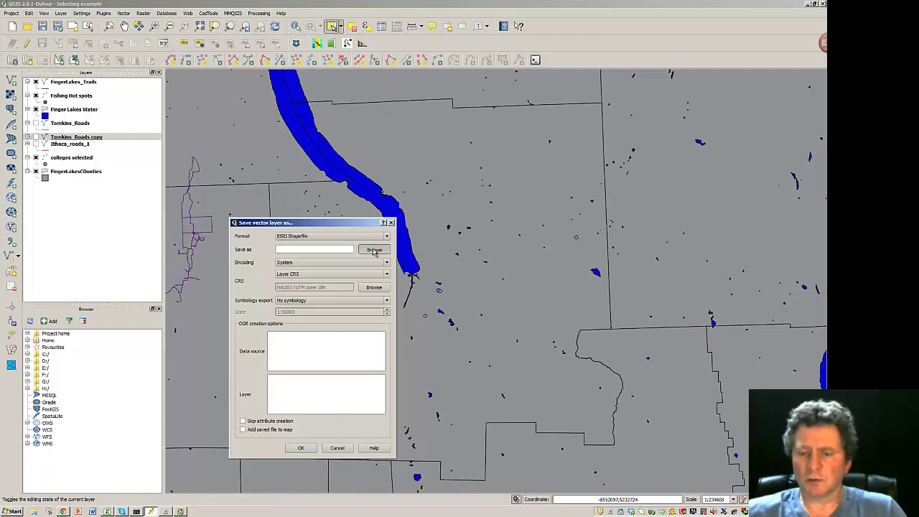
{"action": "left_click", "coordinate": [374, 250]}
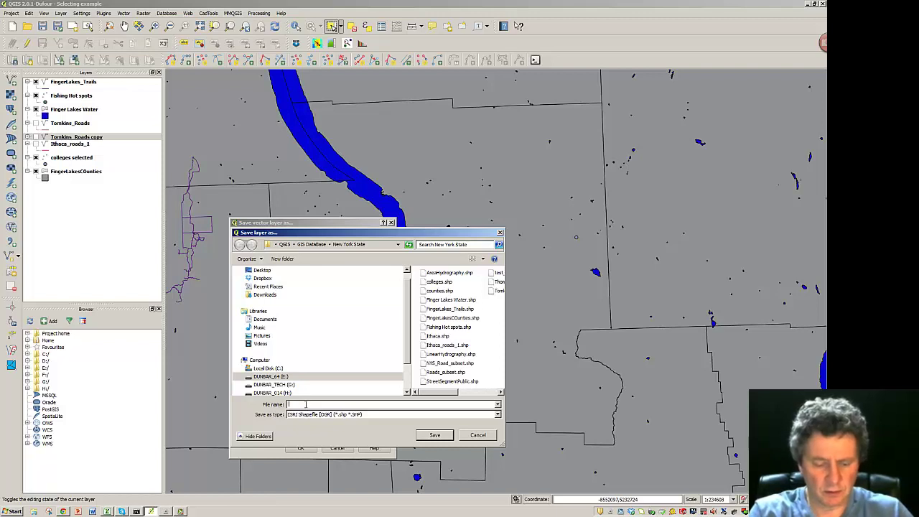
{"action": "type", "text": "I"}
{"action": "type", "text": "ta"}
{"action": "key", "text": "BackSpace"}
{"action": "type", "text": "ha"}
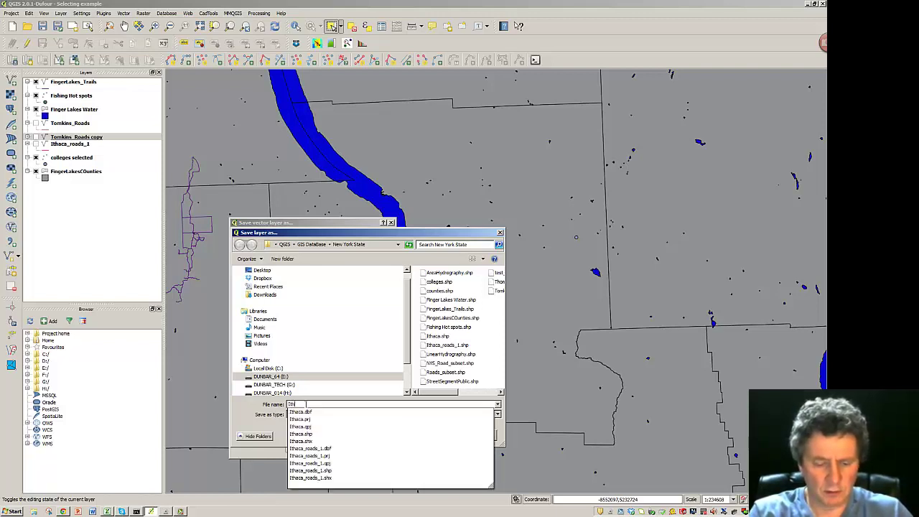
{"action": "type", "text": "ca_"}
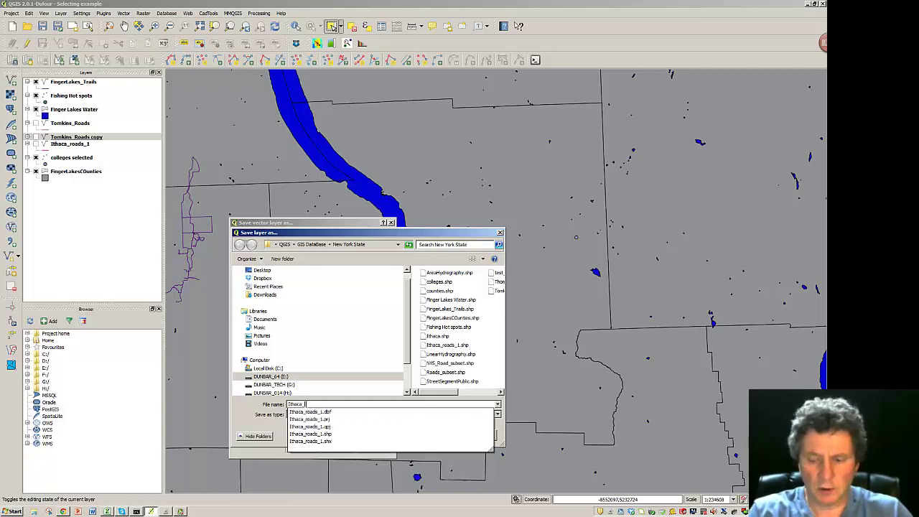
{"action": "type", "text": "roads_2"}
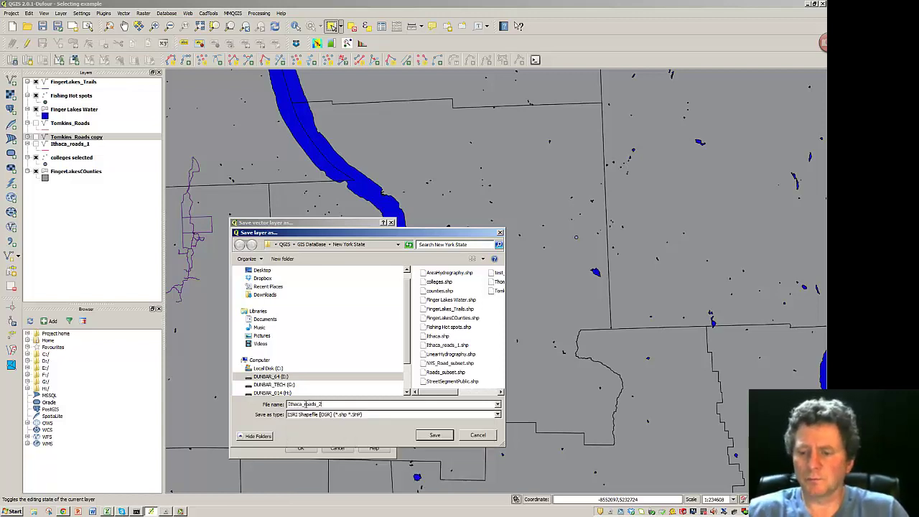
{"action": "left_click", "coordinate": [434, 437]}
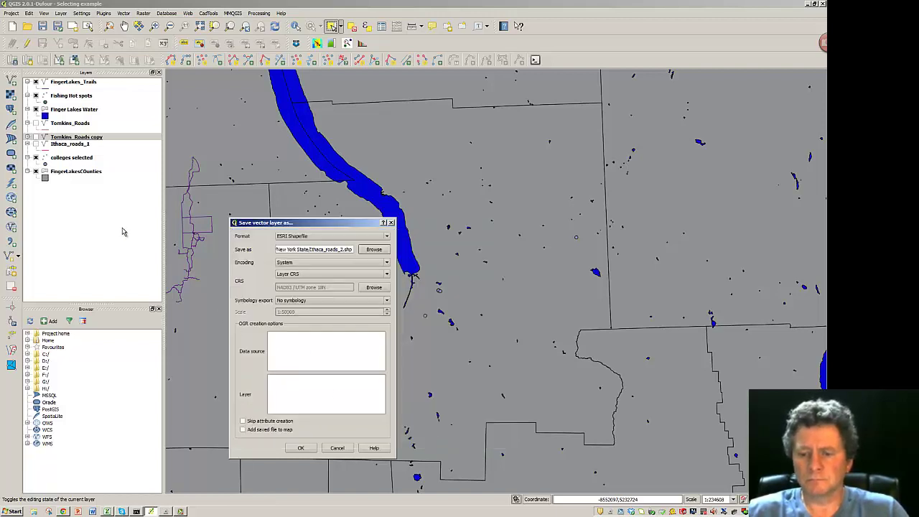
{"action": "left_click", "coordinate": [299, 447]}
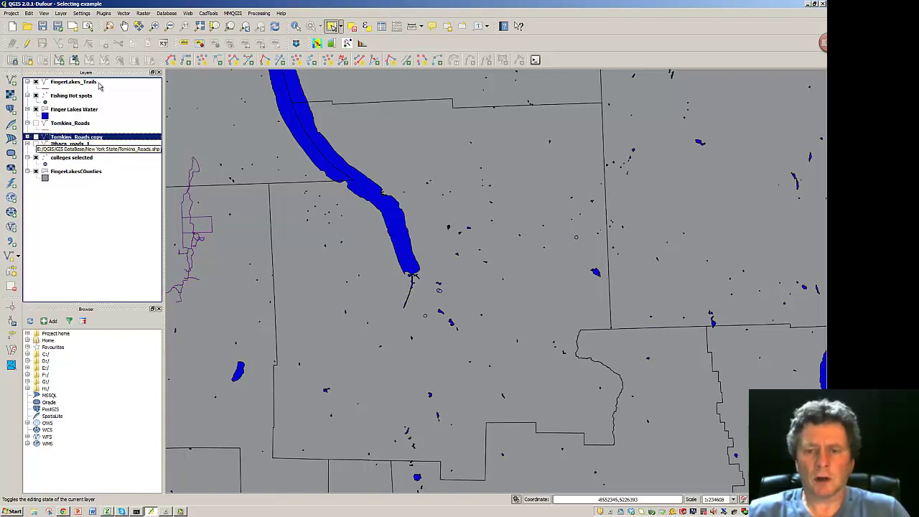
Add the Ithaca_roads_2 shapefile to the map as a vector layer.
{"action": "left_click", "coordinate": [11, 81]}
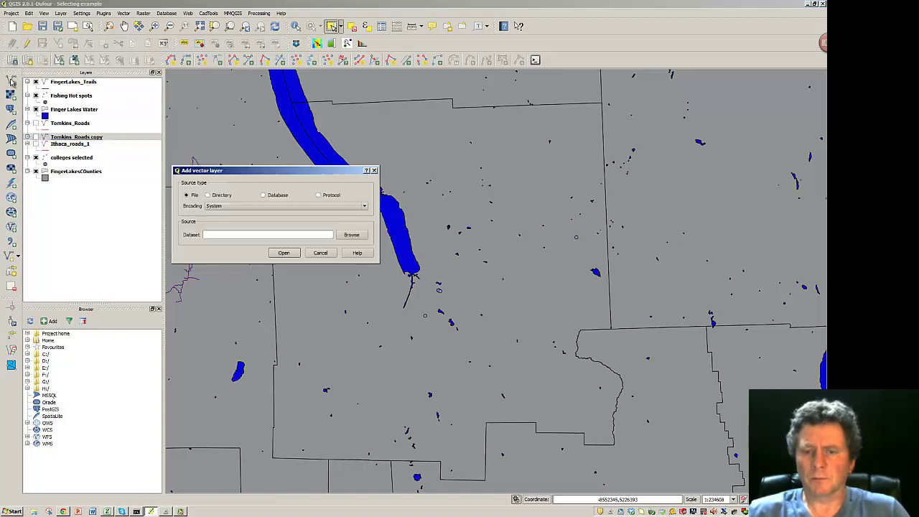
{"action": "left_click", "coordinate": [349, 235]}
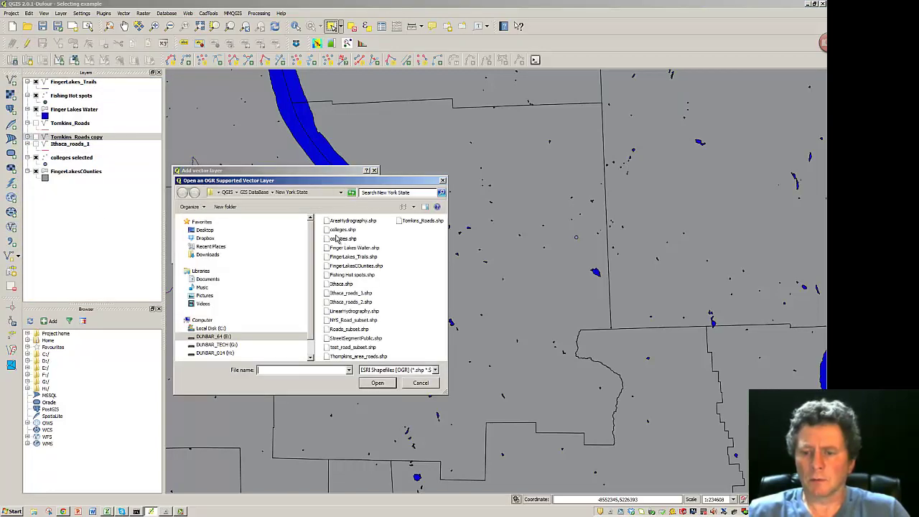
{"action": "left_click", "coordinate": [339, 302]}
{"action": "left_click", "coordinate": [377, 383]}
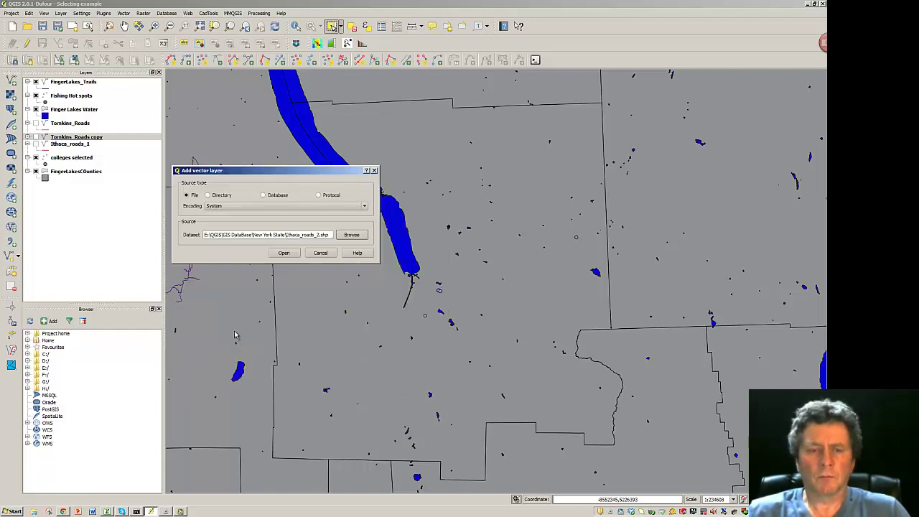
{"action": "left_click", "coordinate": [283, 252]}
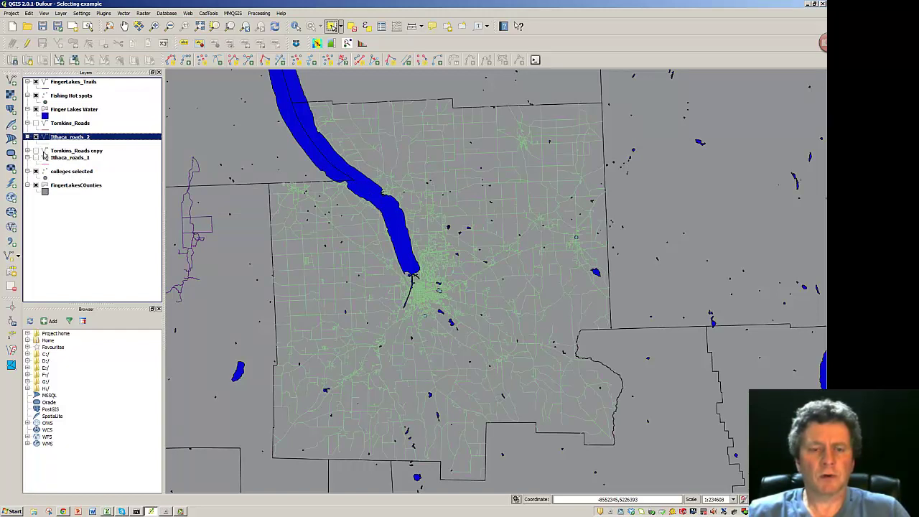
Remove the Tomkins_Roads copy layer from the project.
{"action": "left_click", "coordinate": [71, 153]}
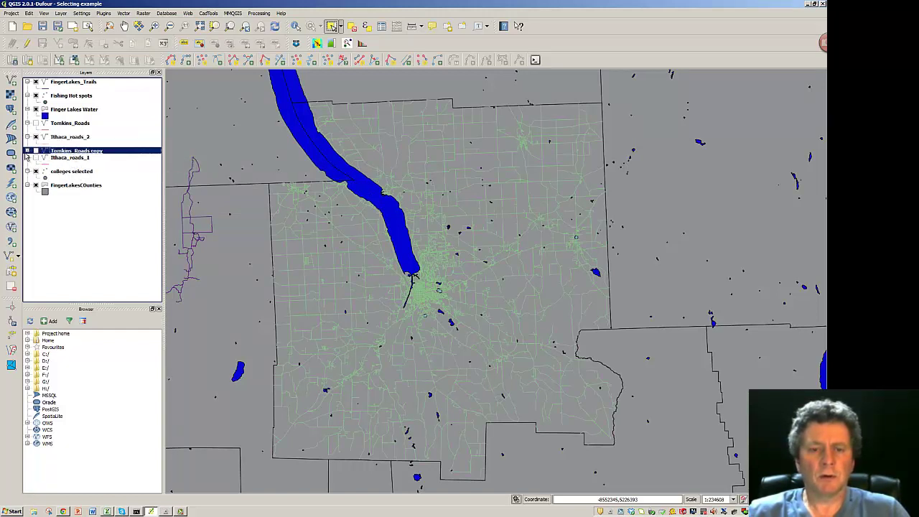
{"action": "right_click", "coordinate": [56, 153]}
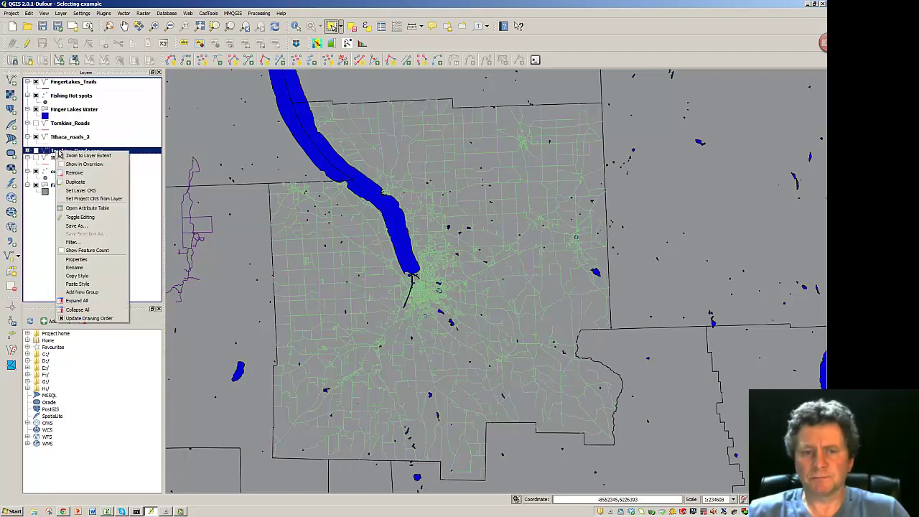
{"action": "left_click", "coordinate": [72, 173]}
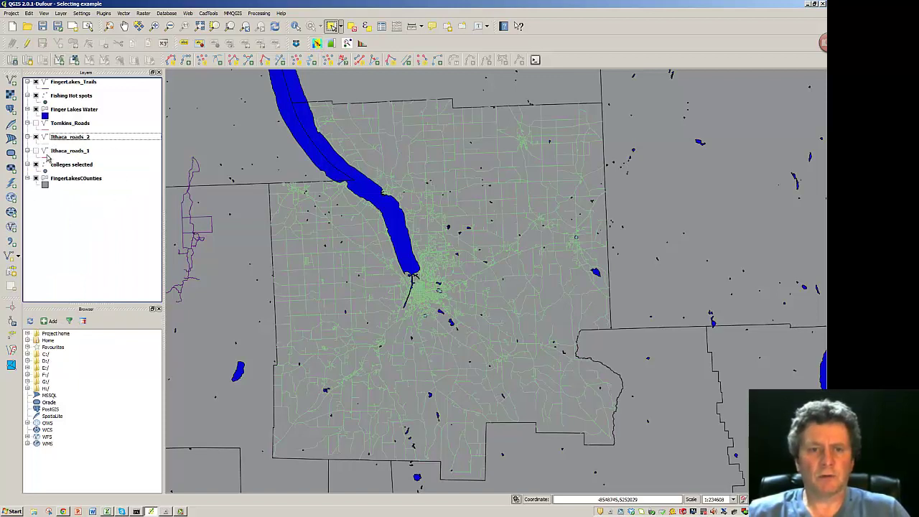
Edit Ithaca_roads_2, select all 9808 road features, and delete them.
{"action": "left_click", "coordinate": [27, 43]}
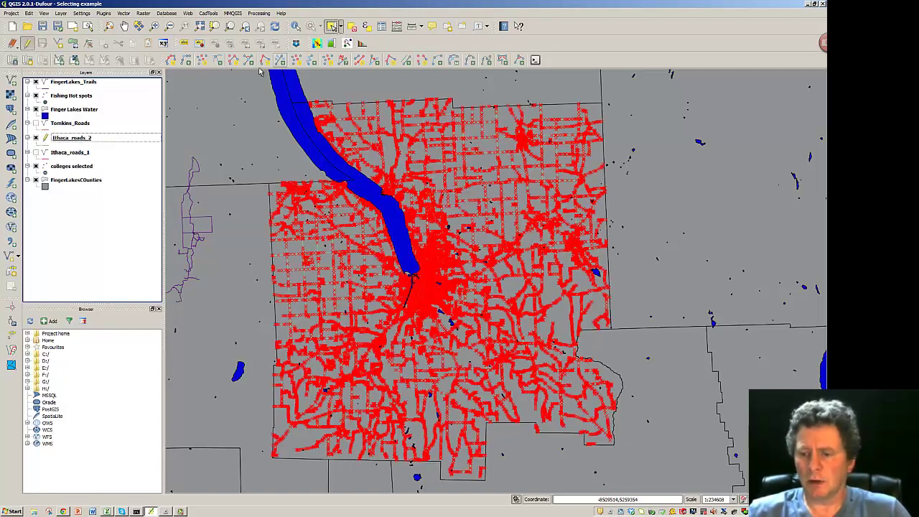
{"action": "left_click_drag", "start_coordinate": [239, 84], "coordinate": [695, 482]}
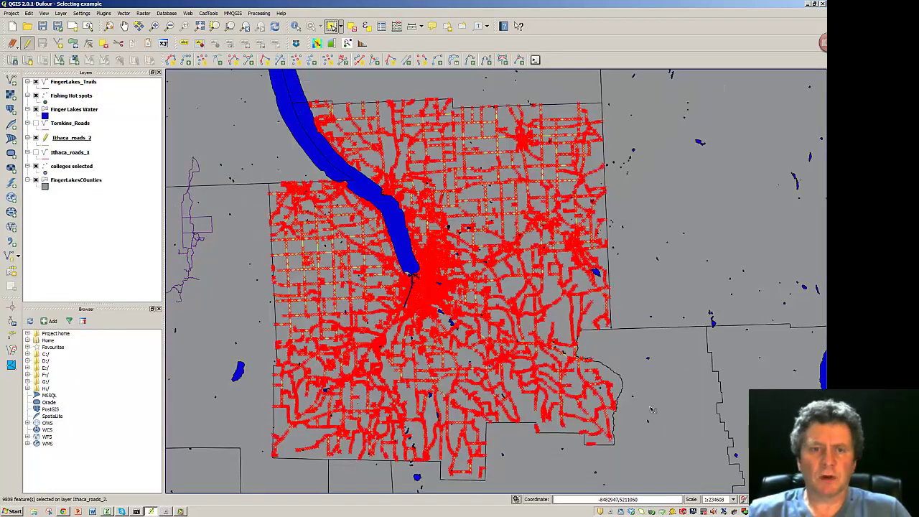
{"action": "left_click", "coordinate": [29, 14]}
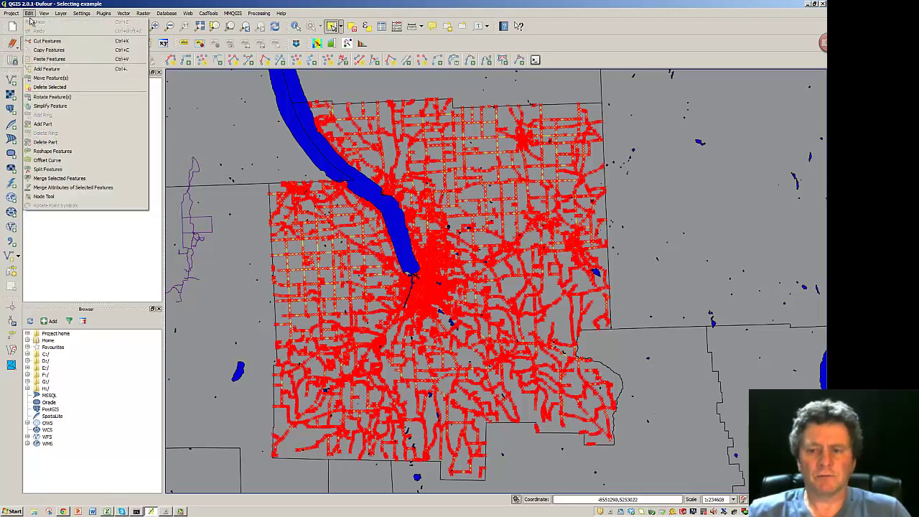
{"action": "left_click", "coordinate": [53, 88]}
{"action": "left_click", "coordinate": [394, 265]}
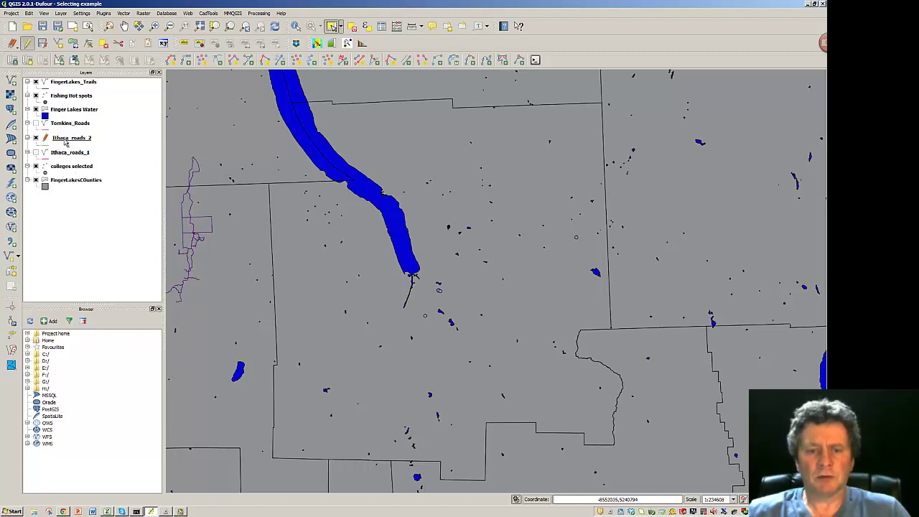
{"action": "right_click", "coordinate": [64, 141]}
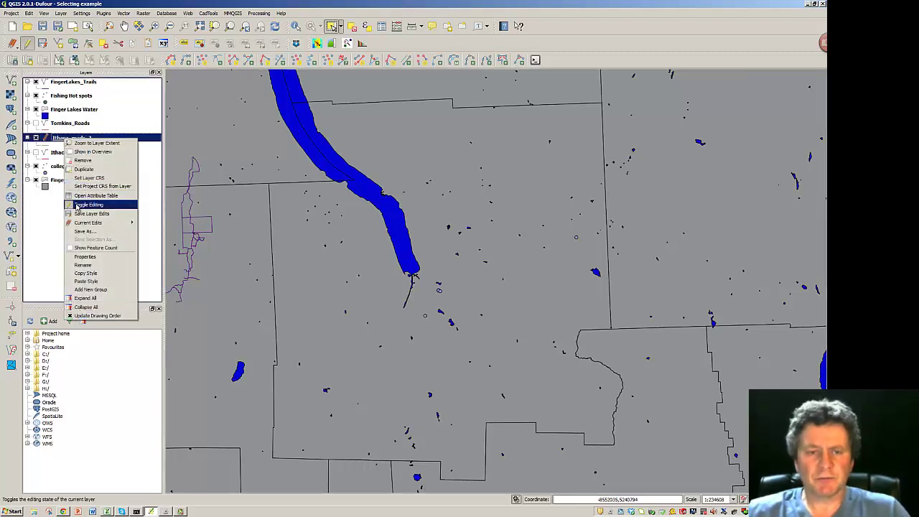
{"action": "left_click", "coordinate": [85, 196]}
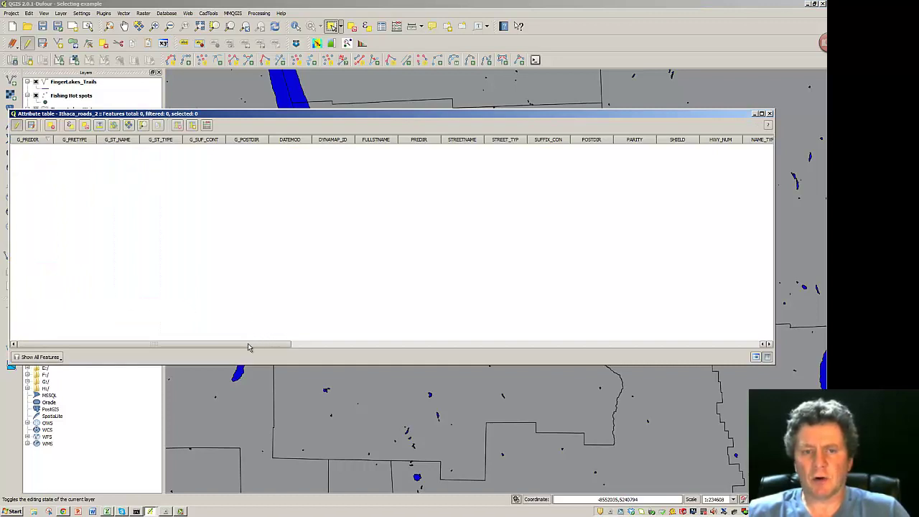
{"action": "left_click_drag", "start_coordinate": [248, 343], "coordinate": [180, 335]}
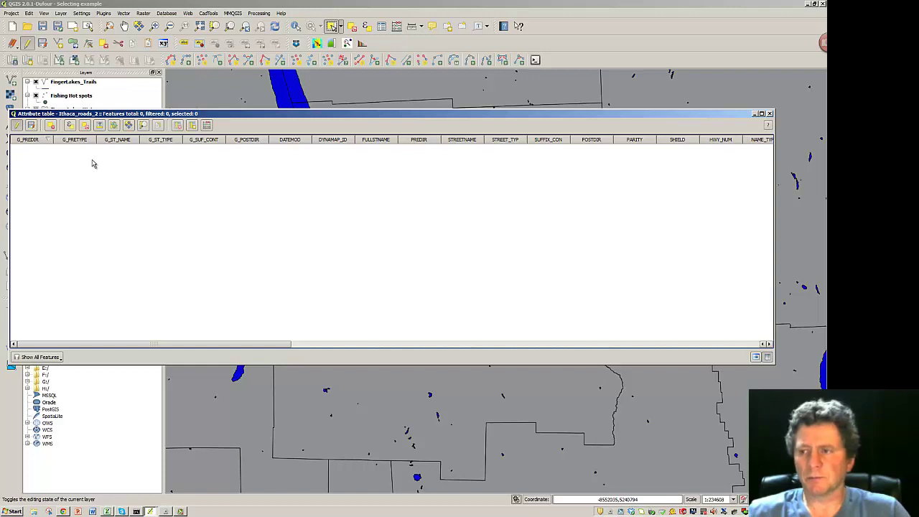
{"action": "left_click_drag", "start_coordinate": [167, 344], "coordinate": [110, 340]}
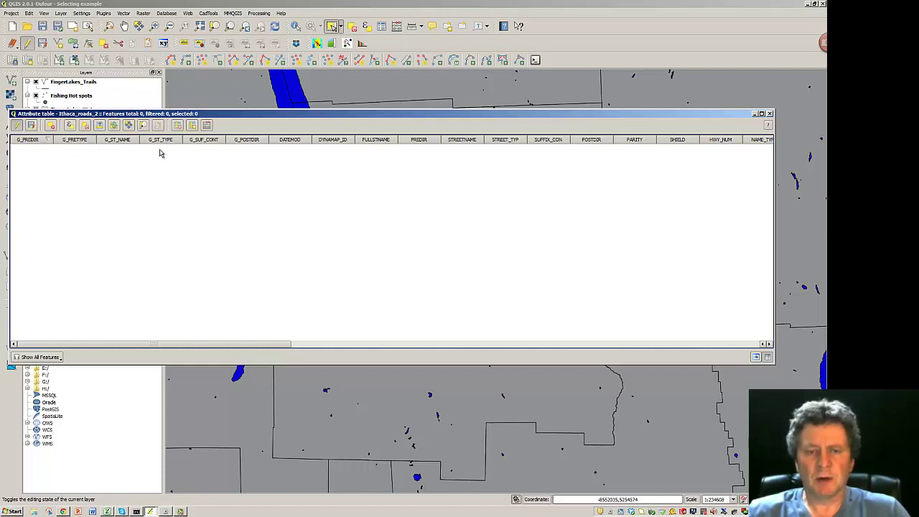
{"action": "left_click", "coordinate": [123, 100]}
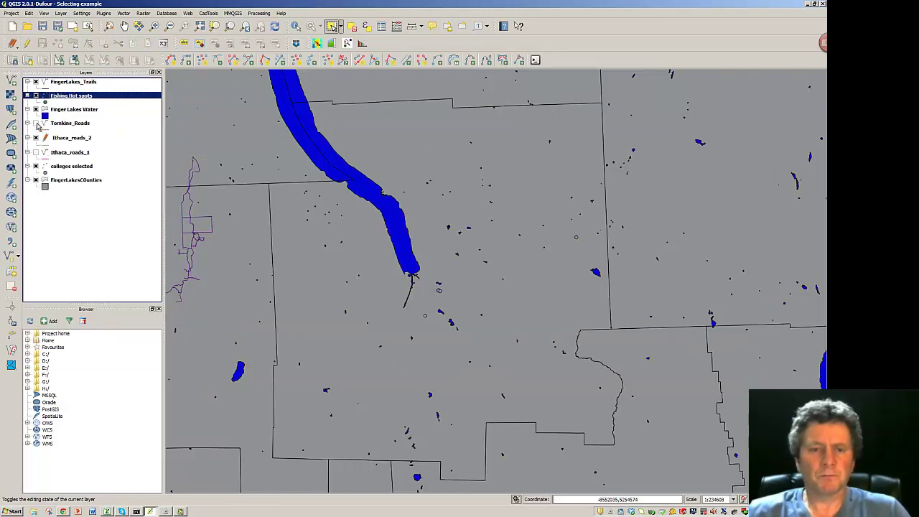
Put Tomkins_Roads in edit mode, then select and copy all 3781 of its road features.
{"action": "left_click", "coordinate": [39, 126]}
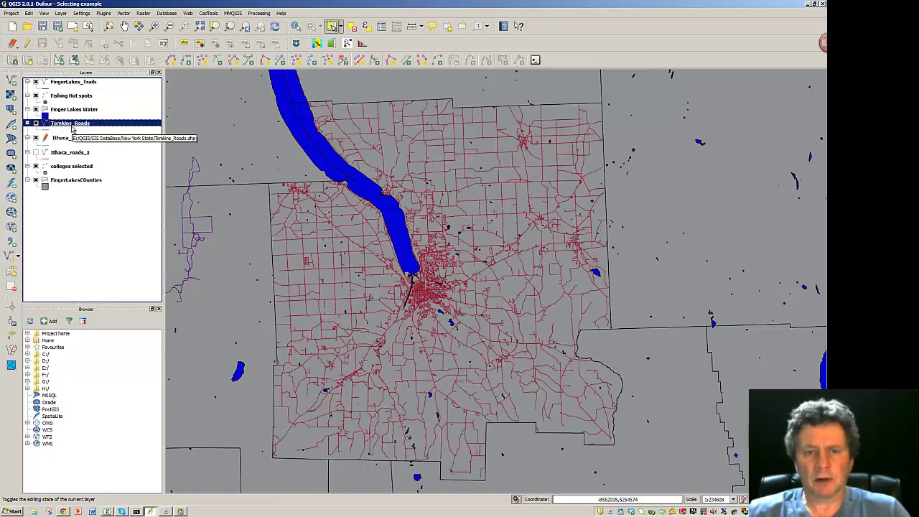
{"action": "left_click", "coordinate": [27, 43]}
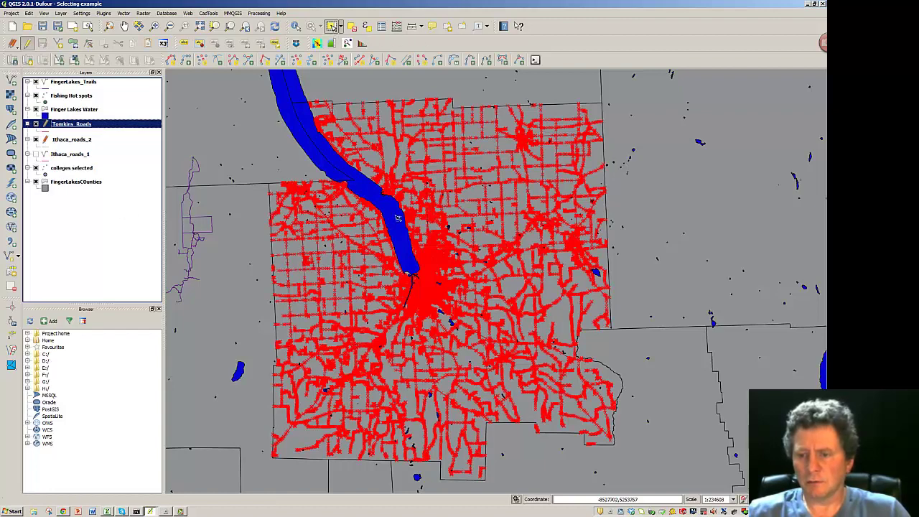
{"action": "left_click_drag", "start_coordinate": [373, 241], "coordinate": [486, 335]}
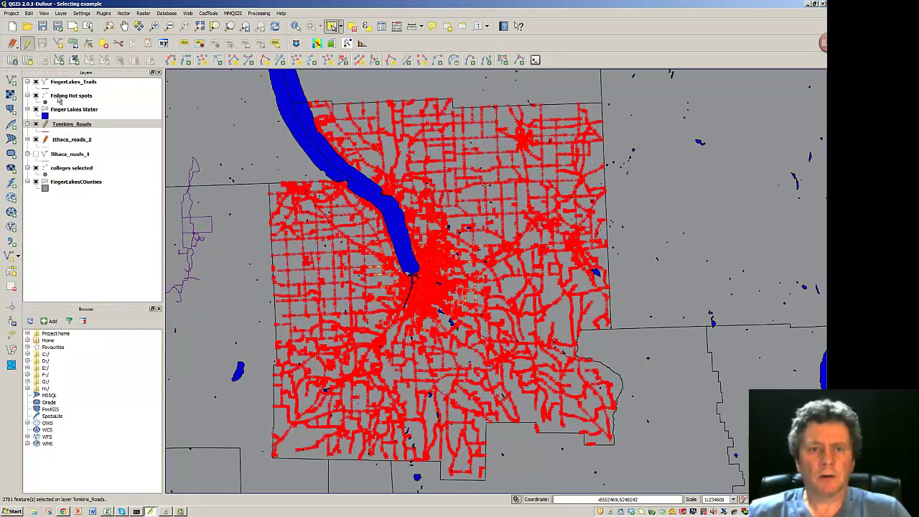
{"action": "left_click", "coordinate": [29, 14]}
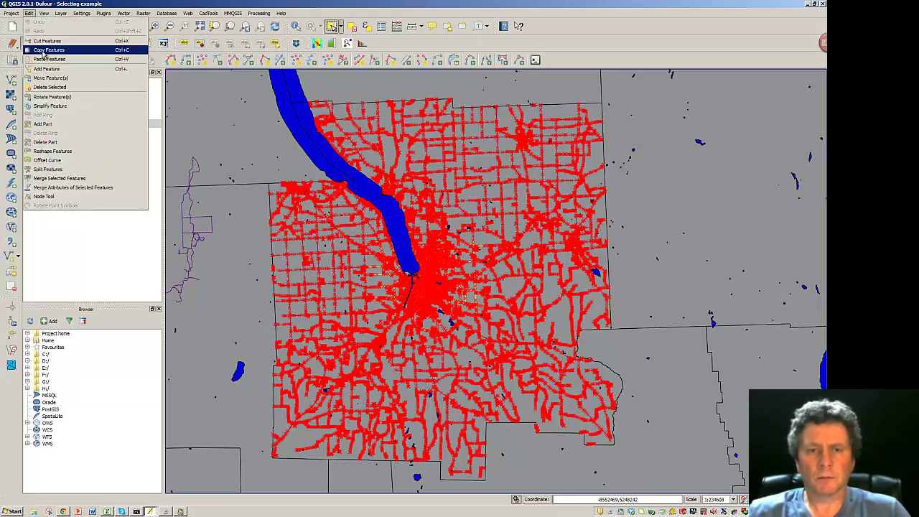
{"action": "left_click", "coordinate": [101, 237]}
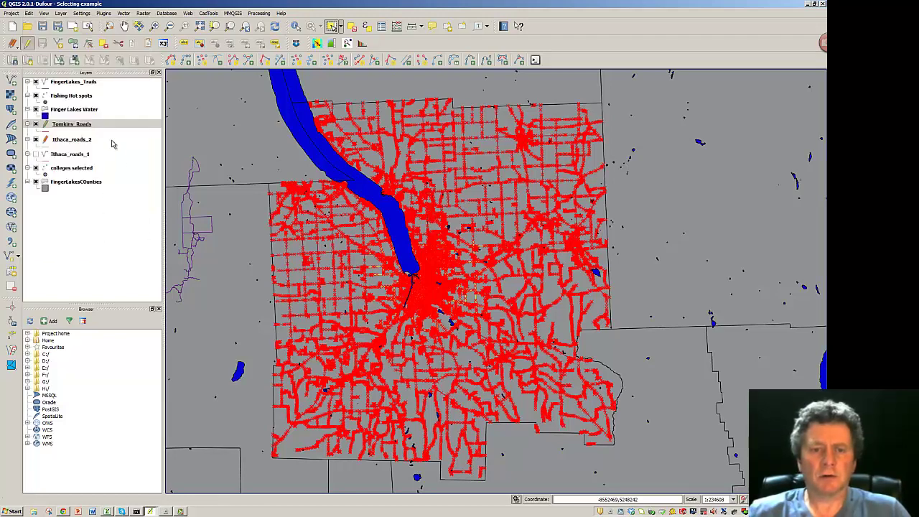
Paste the copied Tomkins road features into the Ithaca_roads_2 layer.
{"action": "left_click", "coordinate": [66, 143]}
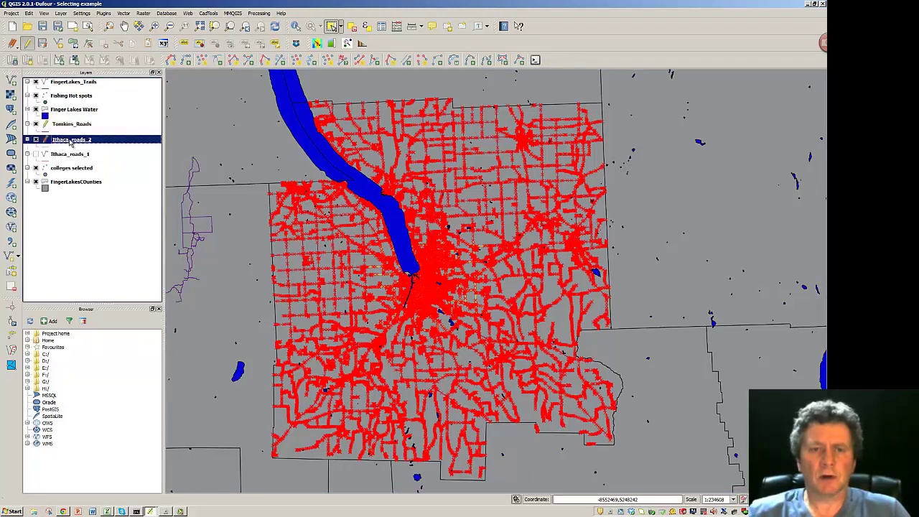
{"action": "left_click", "coordinate": [28, 13]}
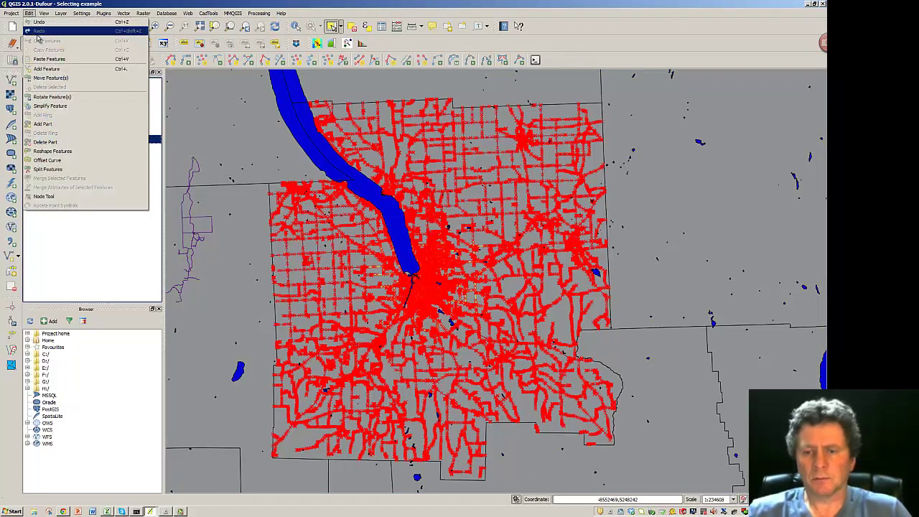
{"action": "key", "text": "Escape"}
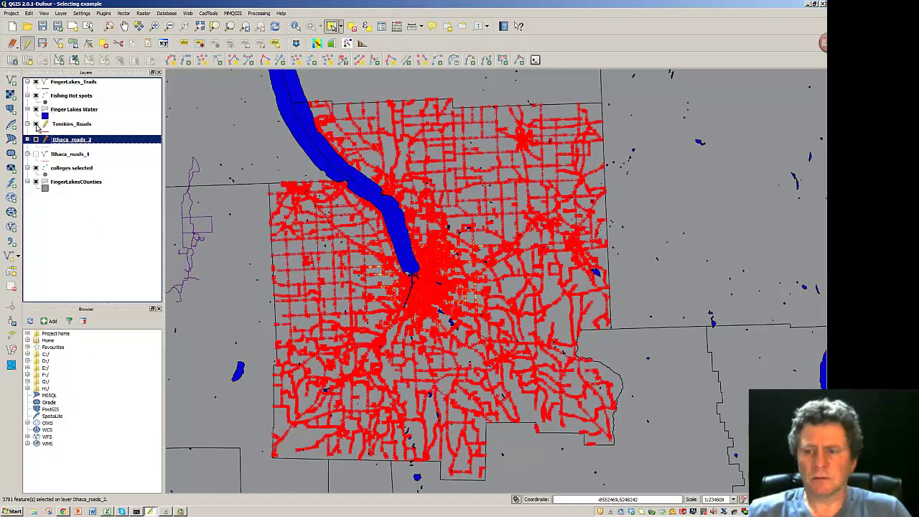
Save Ithaca_roads_2's pasted roads, end editing on Tomkins_Roads, and hide Tomkins_Roads.
{"action": "left_click", "coordinate": [27, 43]}
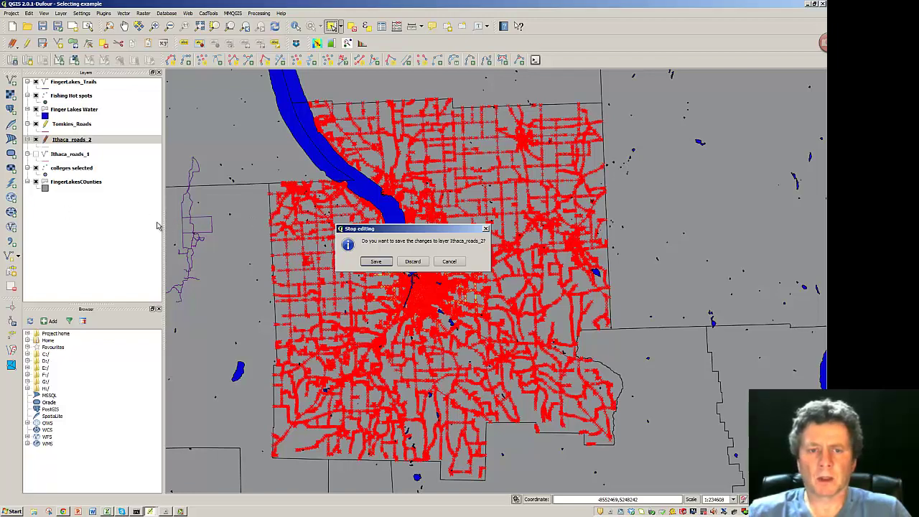
{"action": "key", "text": "Return"}
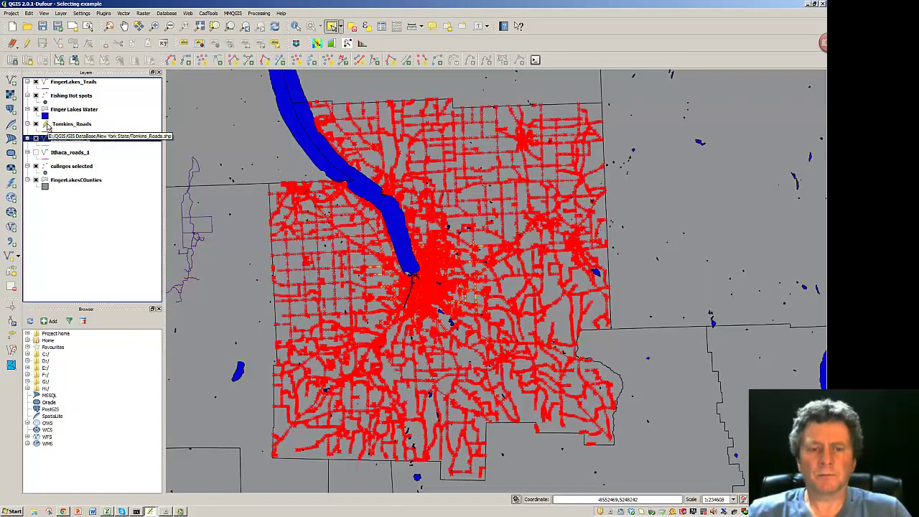
{"action": "right_click", "coordinate": [48, 124]}
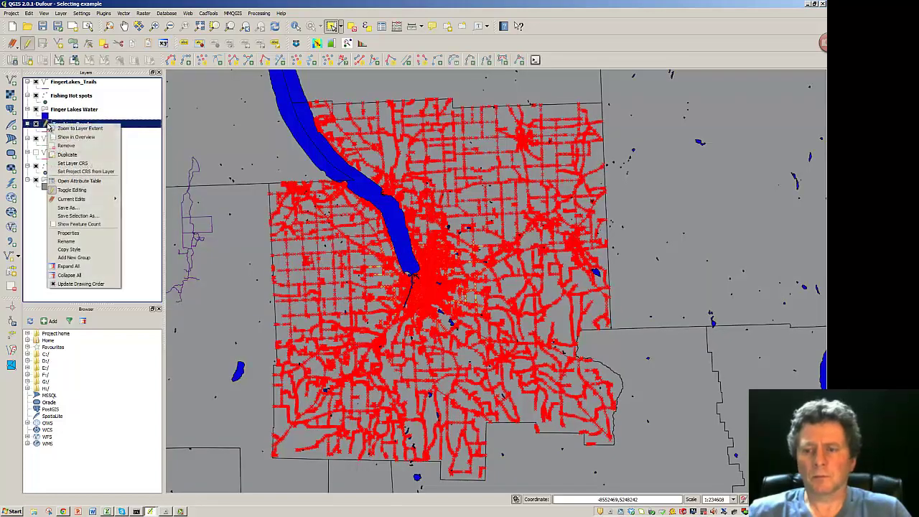
{"action": "left_click", "coordinate": [68, 190]}
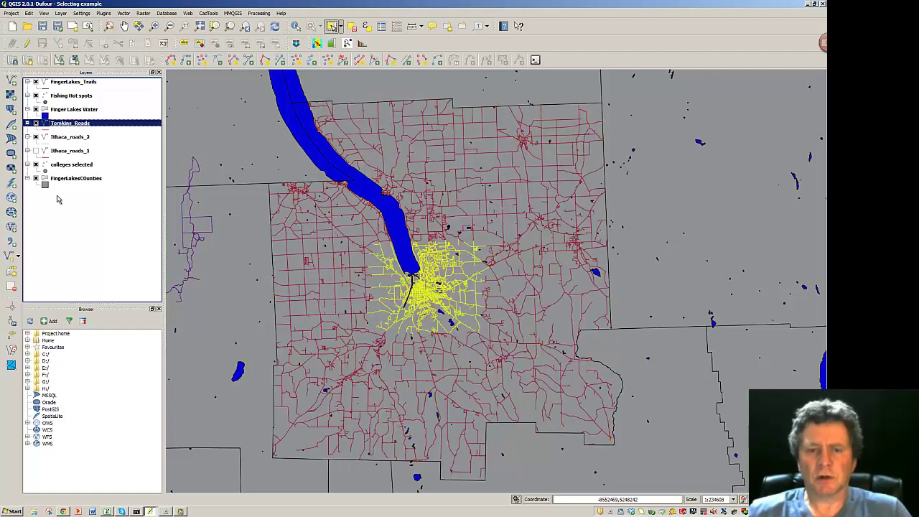
{"action": "left_click", "coordinate": [36, 123]}
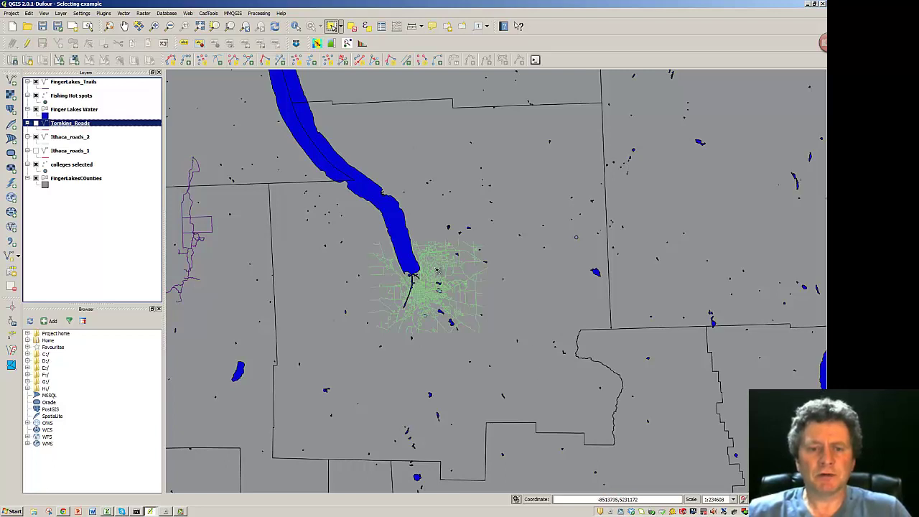
{"action": "right_click", "coordinate": [69, 140]}
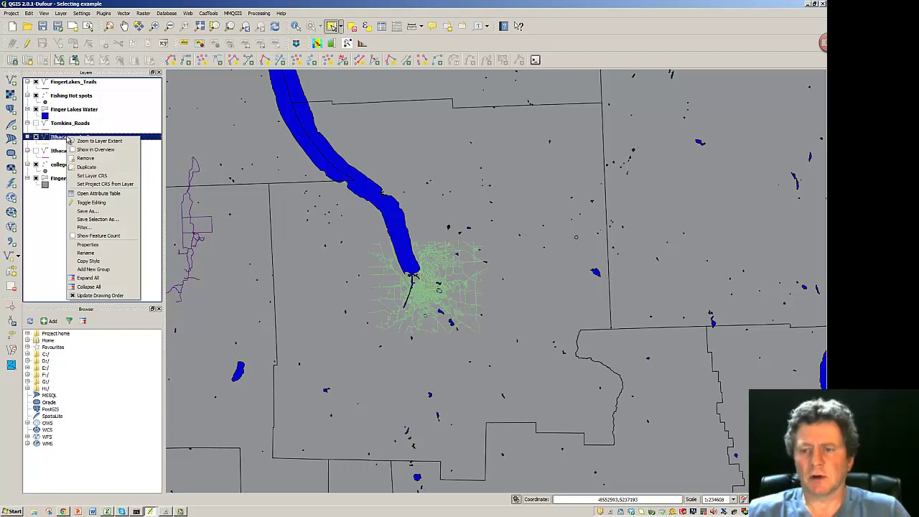
{"action": "left_click", "coordinate": [98, 194]}
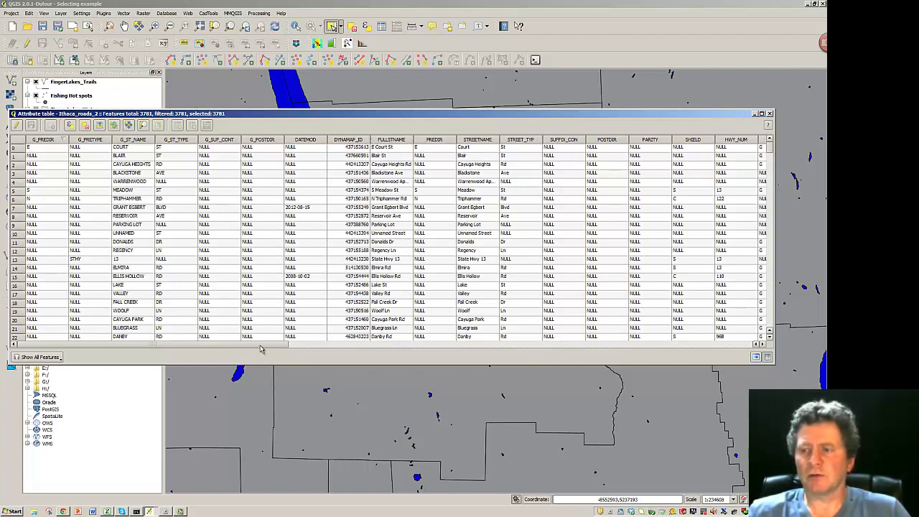
{"action": "left_click_drag", "start_coordinate": [260, 348], "coordinate": [580, 353]}
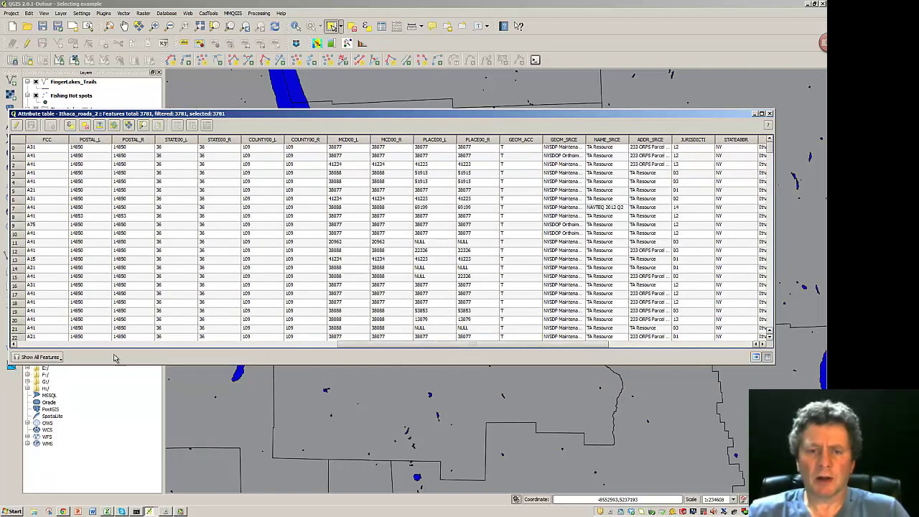
{"action": "left_click", "coordinate": [117, 386]}
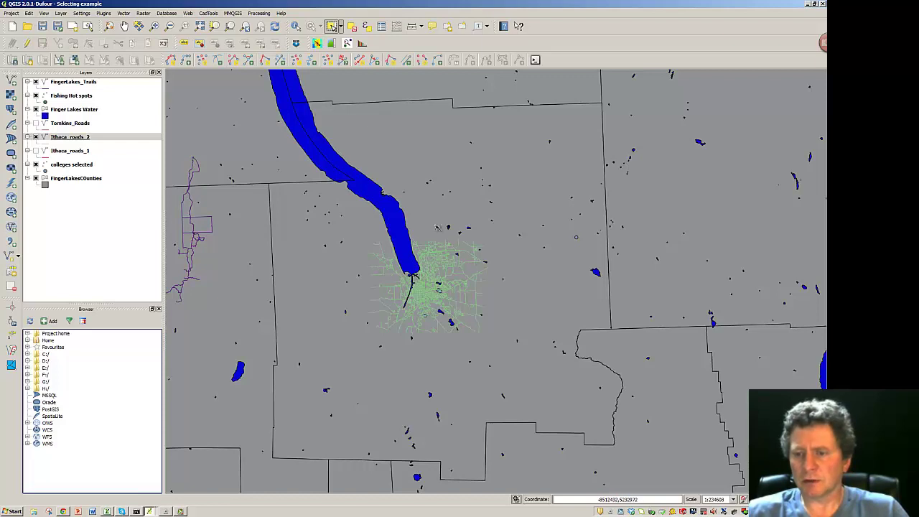
Zoom into the Ithaca road network and start editing Ithaca_roads_2 and Ithaca_roads_1.
{"action": "left_click", "coordinate": [155, 29]}
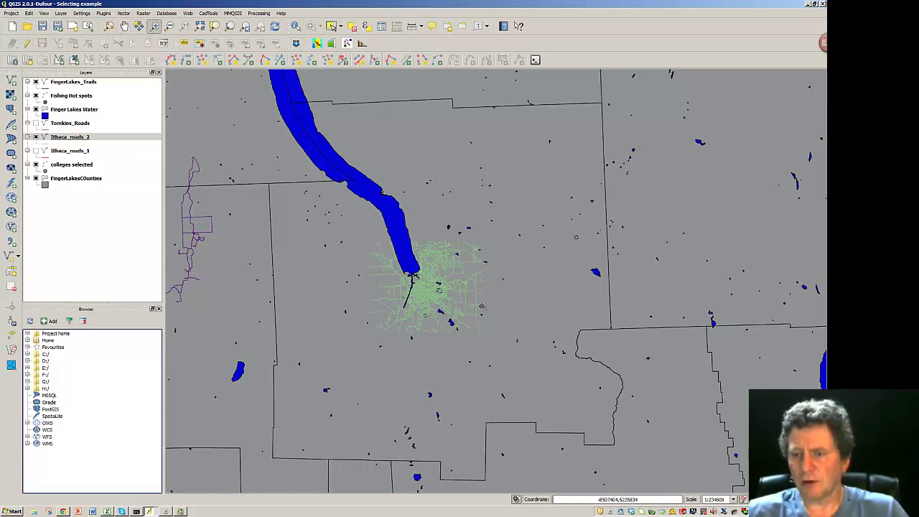
{"action": "left_click_drag", "start_coordinate": [350, 302], "coordinate": [440, 368]}
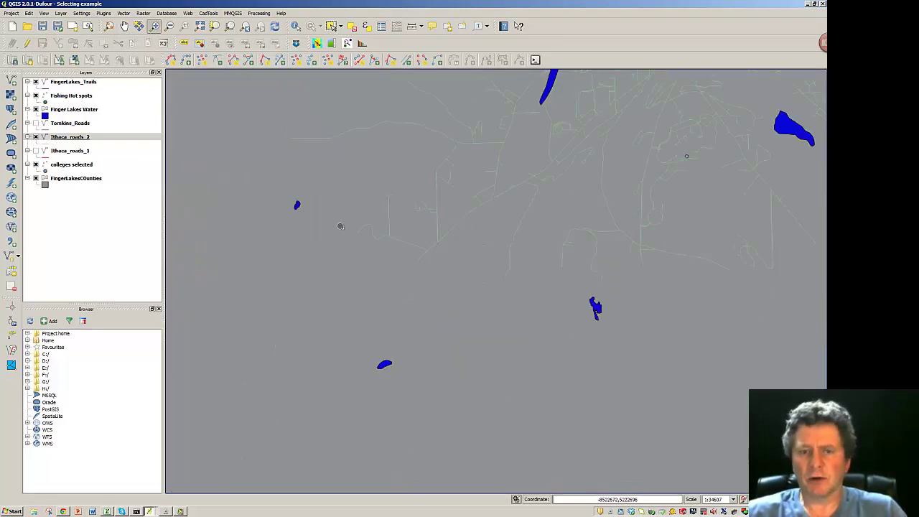
{"action": "left_click", "coordinate": [28, 44]}
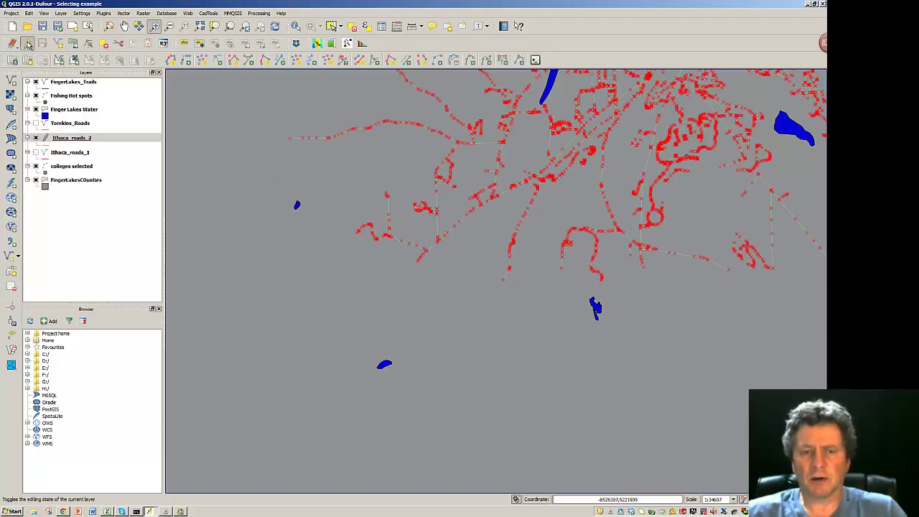
{"action": "left_click", "coordinate": [37, 153]}
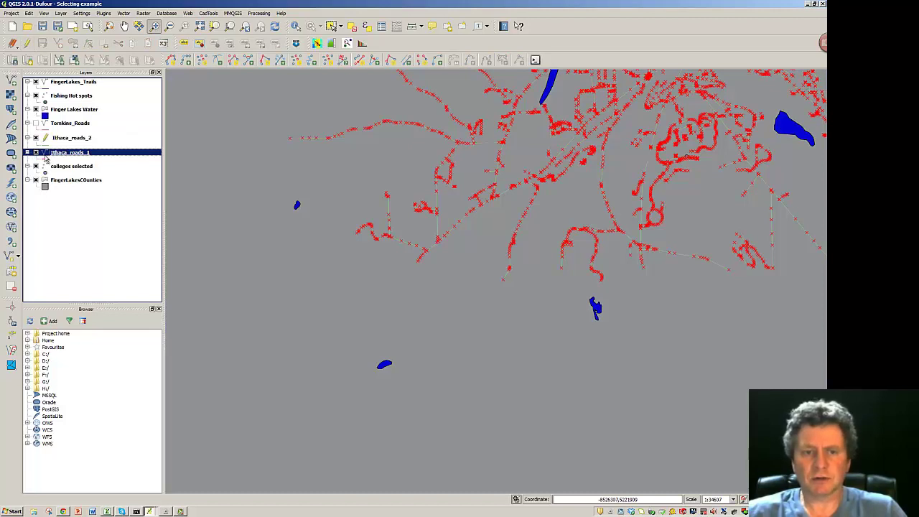
{"action": "left_click", "coordinate": [28, 44]}
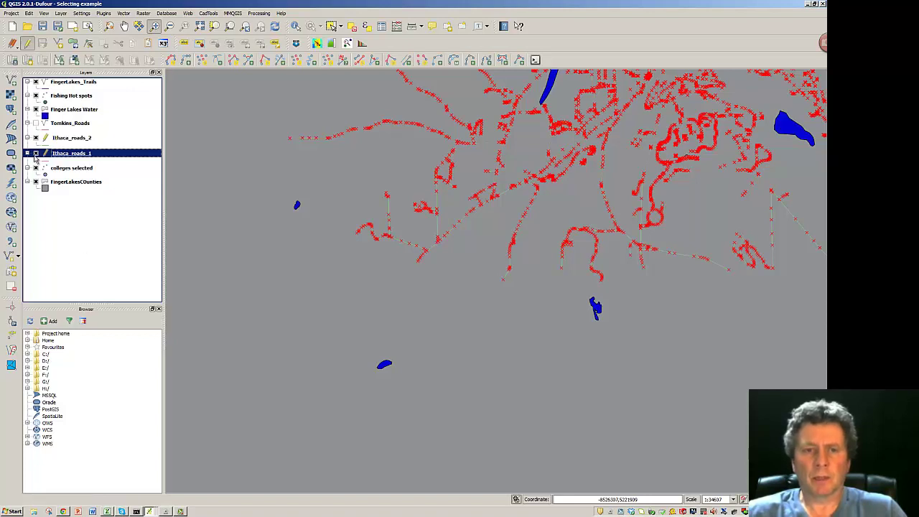
Show and edit Tomkins_Roads, stop editing Ithaca_roads_1, and make Ithaca_roads_2 active.
{"action": "left_click", "coordinate": [36, 124]}
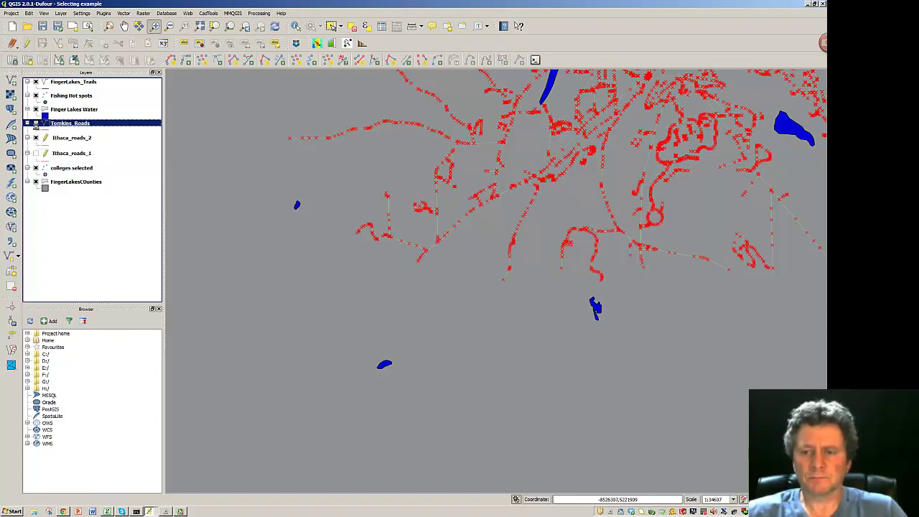
{"action": "left_click", "coordinate": [27, 43]}
{"action": "left_click", "coordinate": [45, 156]}
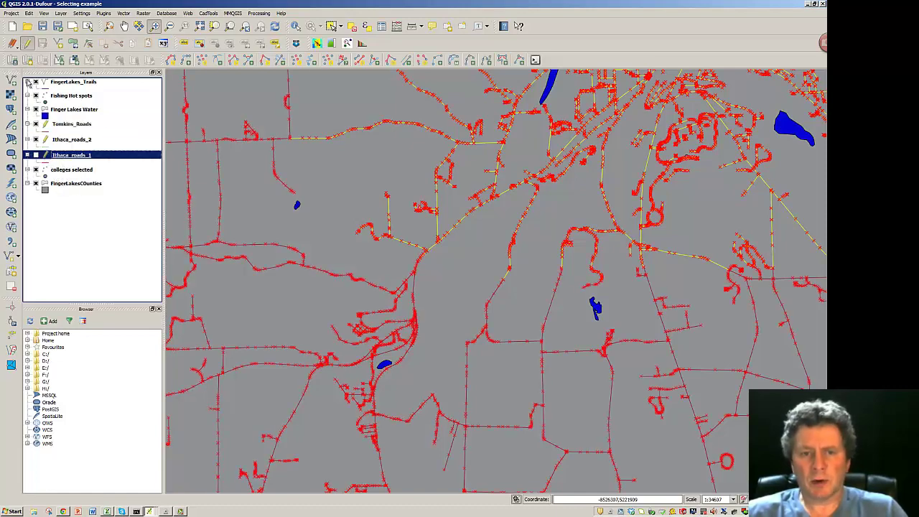
{"action": "left_click", "coordinate": [27, 43]}
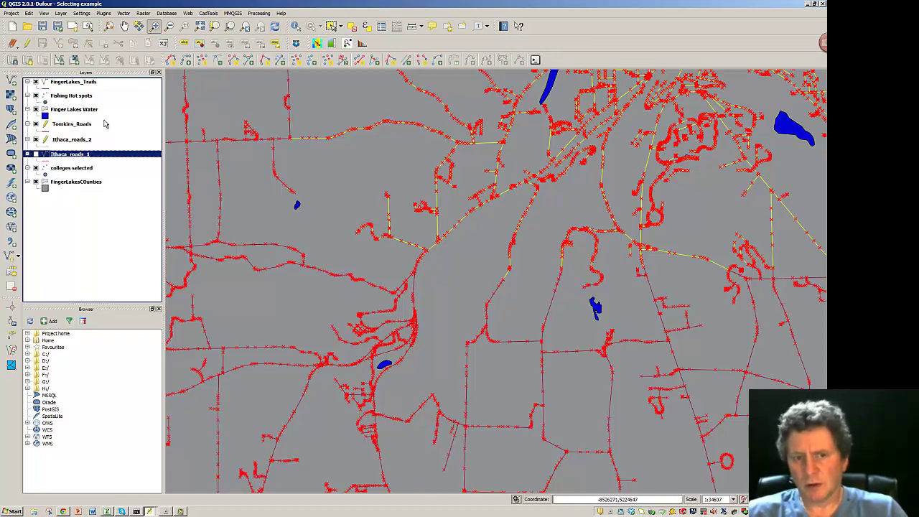
{"action": "left_click", "coordinate": [37, 141]}
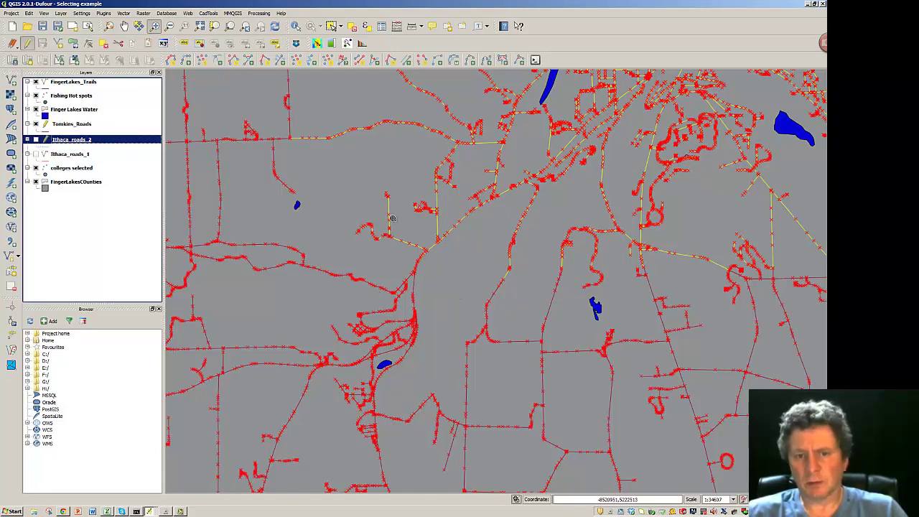
Select the 322 Tomkins_Roads features inside a four-corner polygon across western and southern Ithaca.
{"action": "left_click", "coordinate": [81, 124]}
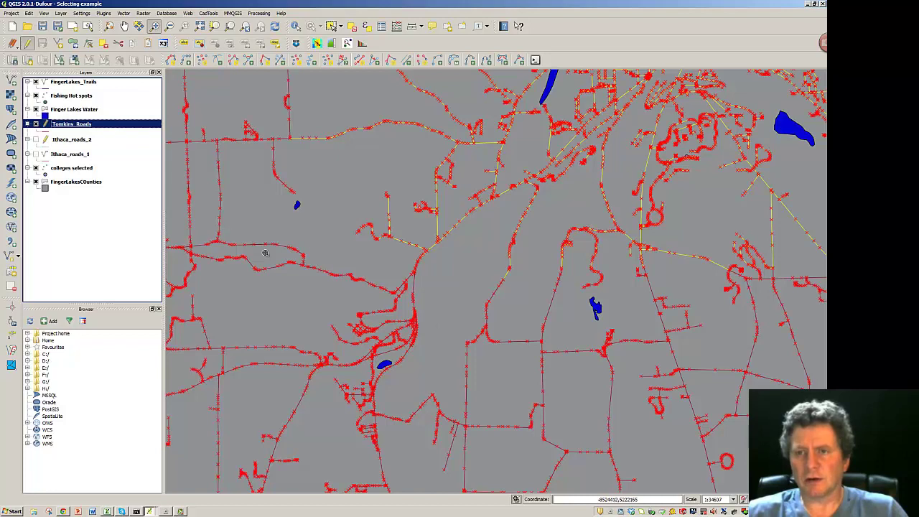
{"action": "left_click", "coordinate": [342, 27]}
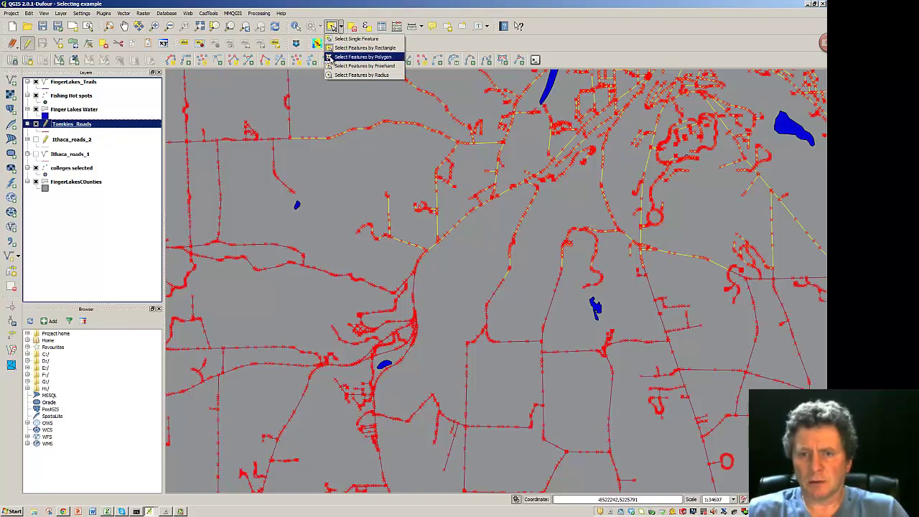
{"action": "left_click", "coordinate": [335, 57]}
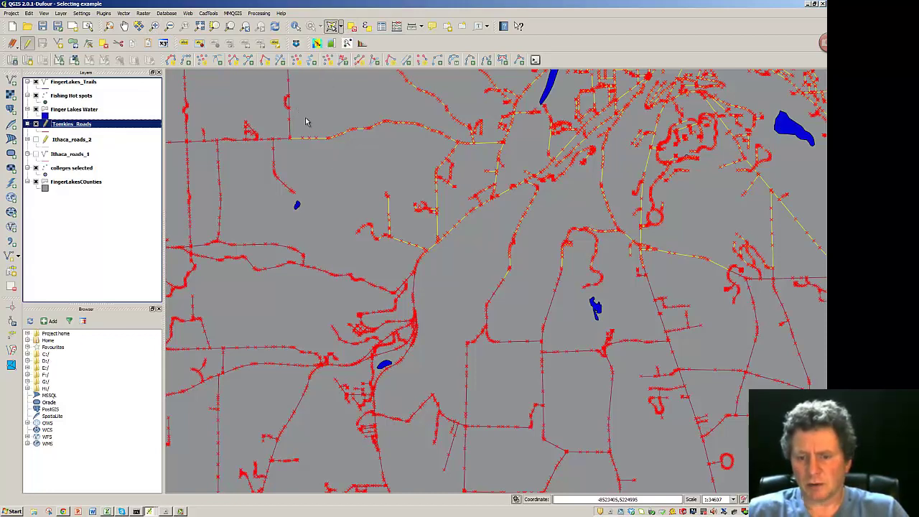
{"action": "left_click", "coordinate": [176, 127]}
{"action": "left_click", "coordinate": [297, 123]}
{"action": "left_click", "coordinate": [194, 439]}
{"action": "left_click", "coordinate": [753, 367]}
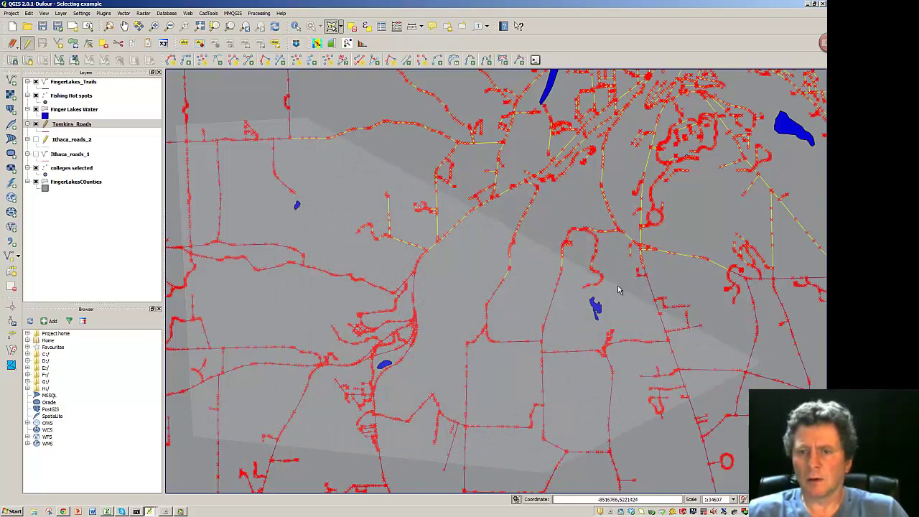
{"action": "right_click", "coordinate": [303, 119]}
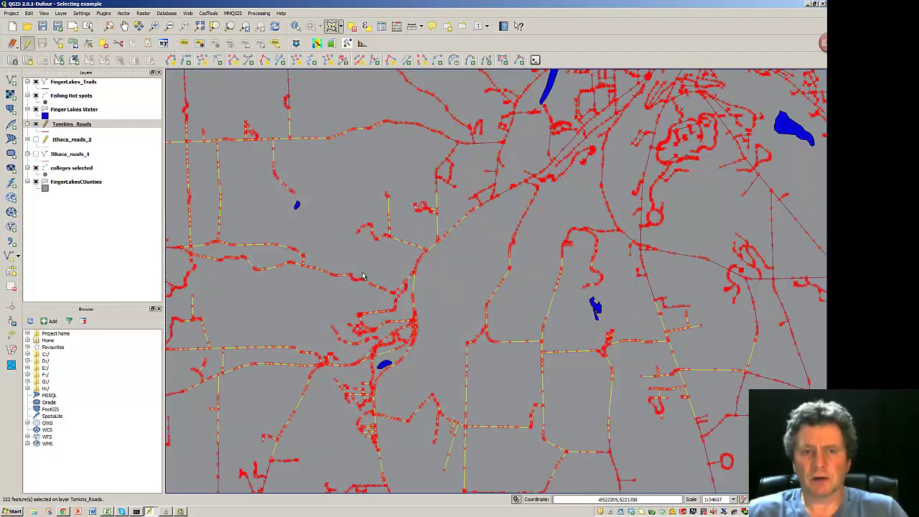
{"action": "left_click", "coordinate": [30, 13]}
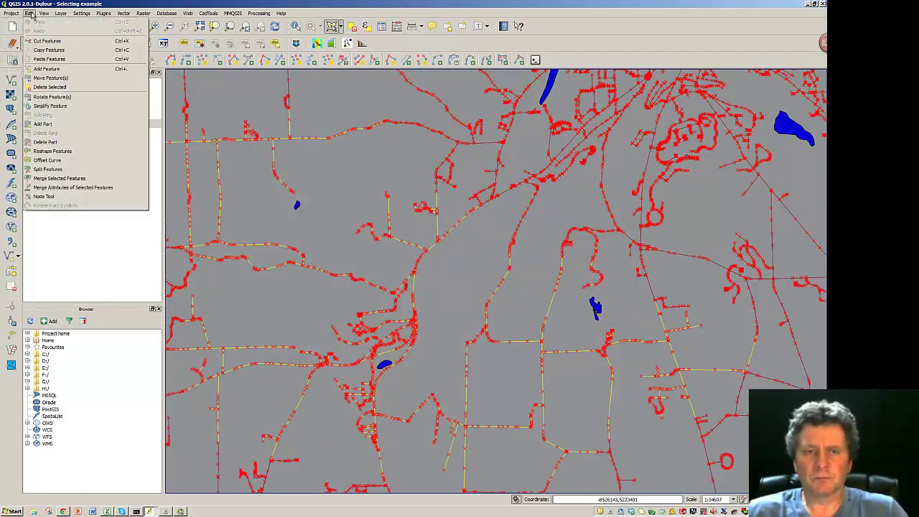
Copy the selected Tomkins roads and paste them into Ithaca_roads_2.
{"action": "left_click", "coordinate": [42, 50]}
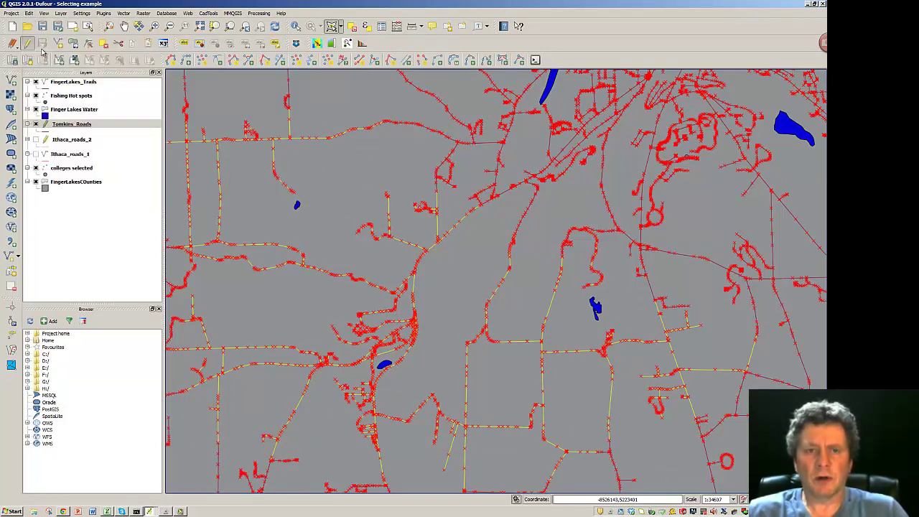
{"action": "left_click", "coordinate": [65, 142]}
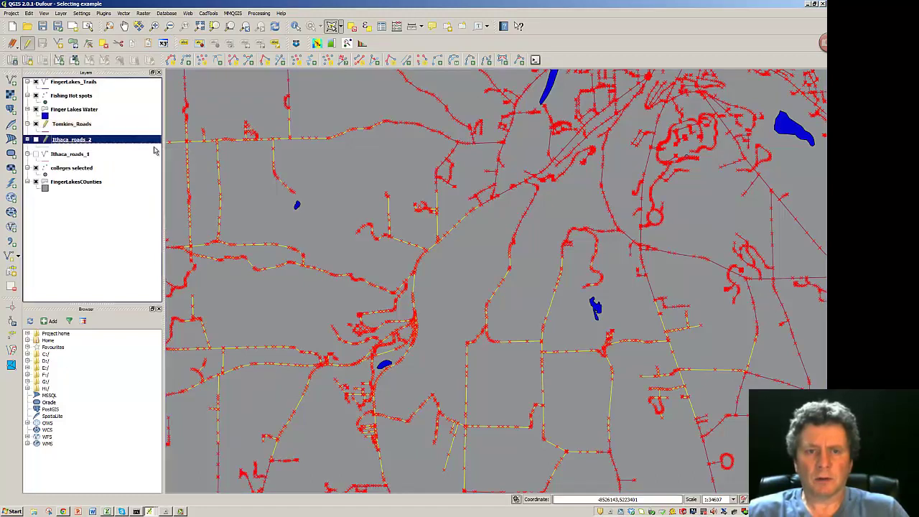
{"action": "left_click", "coordinate": [28, 13]}
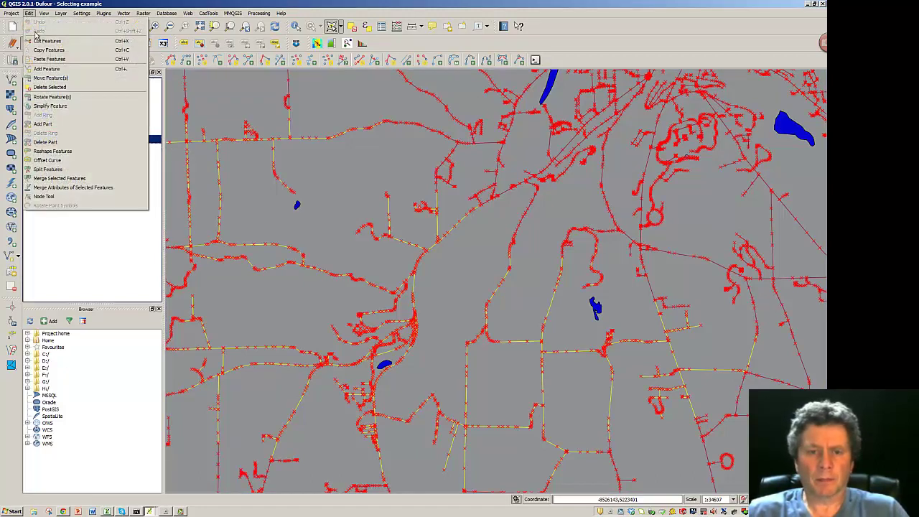
{"action": "left_click", "coordinate": [49, 59]}
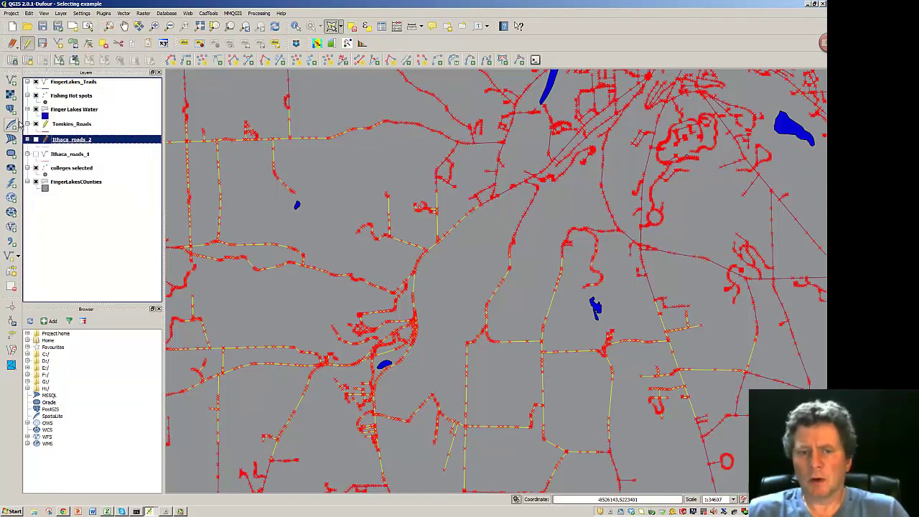
Hide Tomkins_Roads, show Ithaca_roads_2, and save its edits, ending edit mode.
{"action": "left_click", "coordinate": [36, 124]}
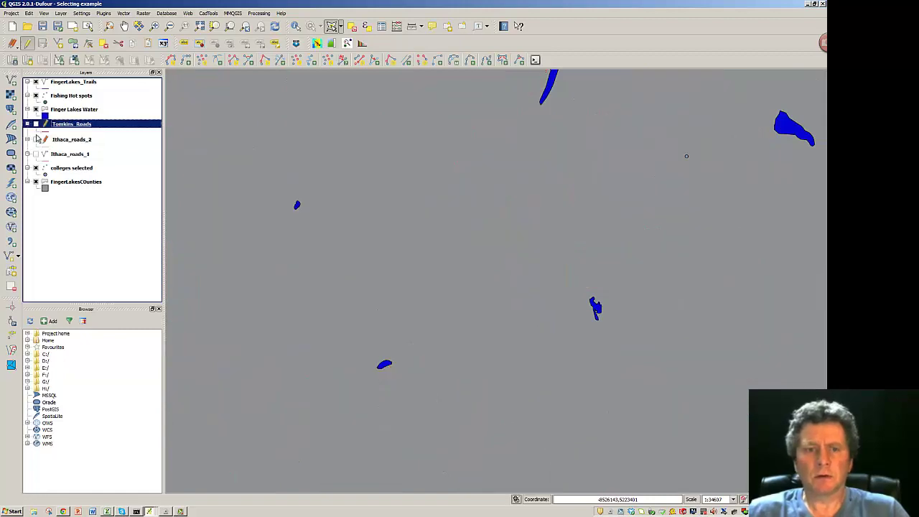
{"action": "left_click", "coordinate": [36, 140]}
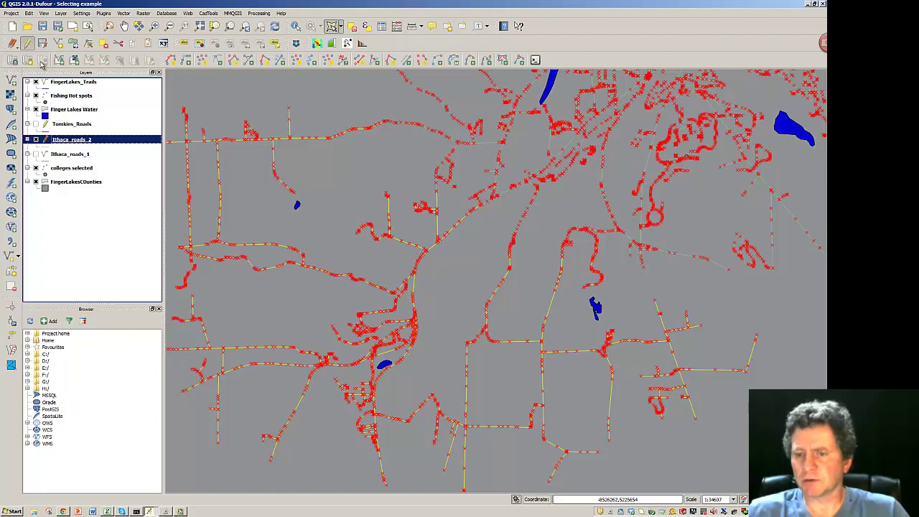
{"action": "left_click", "coordinate": [32, 47]}
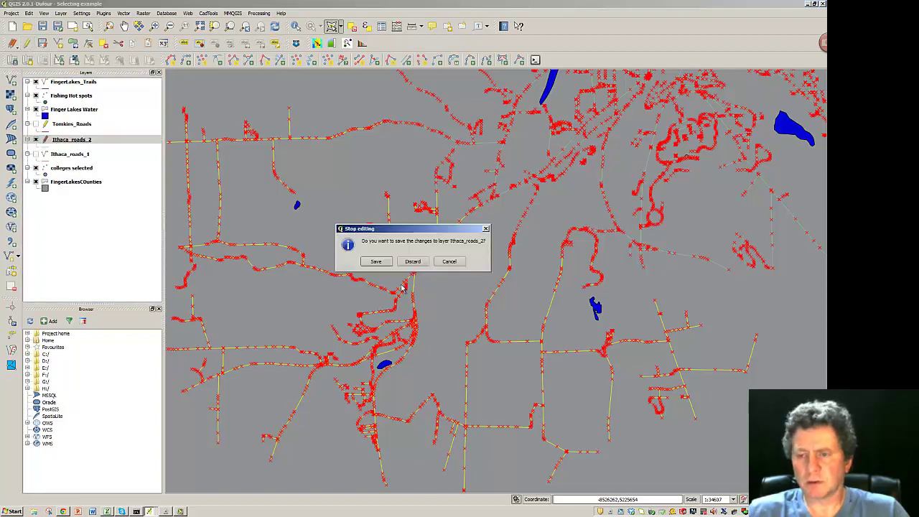
{"action": "left_click", "coordinate": [377, 262]}
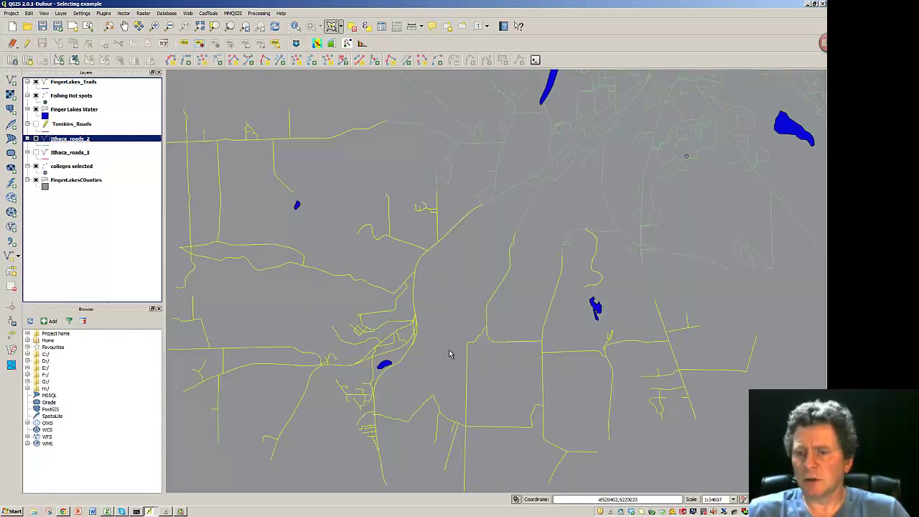
Deselect features in all layers and zoom out over the whole Ithaca road network.
{"action": "left_click", "coordinate": [354, 26]}
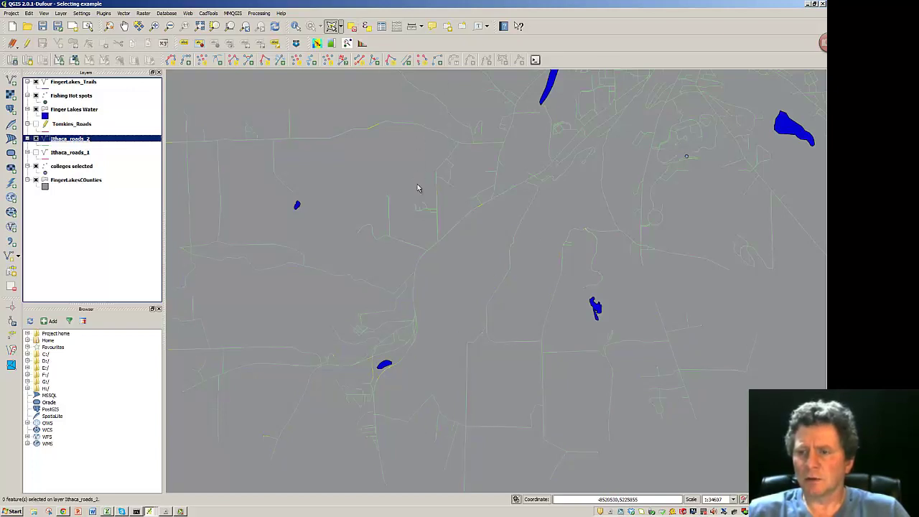
{"action": "scroll", "coordinate": [438, 236], "scroll_direction": "up", "scroll_amount": 1}
{"action": "scroll", "coordinate": [440, 234], "scroll_direction": "down", "scroll_amount": 2}
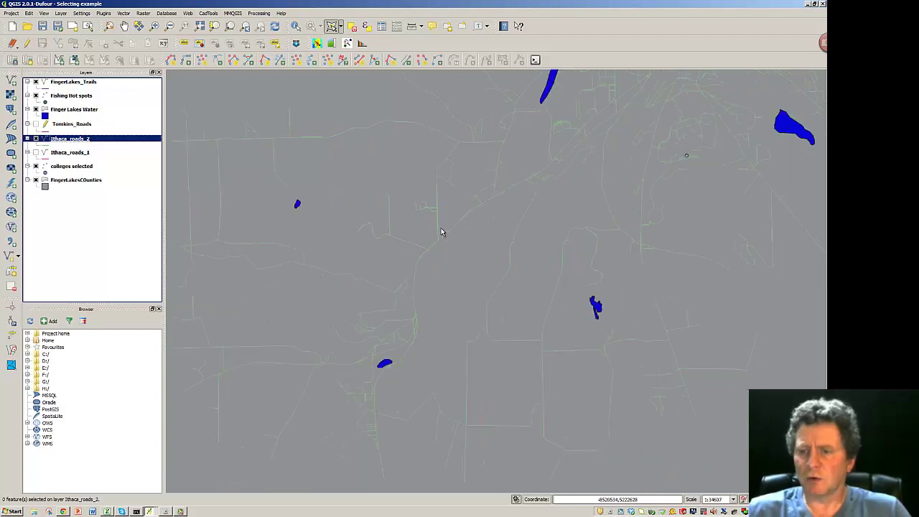
{"action": "scroll", "coordinate": [442, 231], "scroll_direction": "down", "scroll_amount": 1}
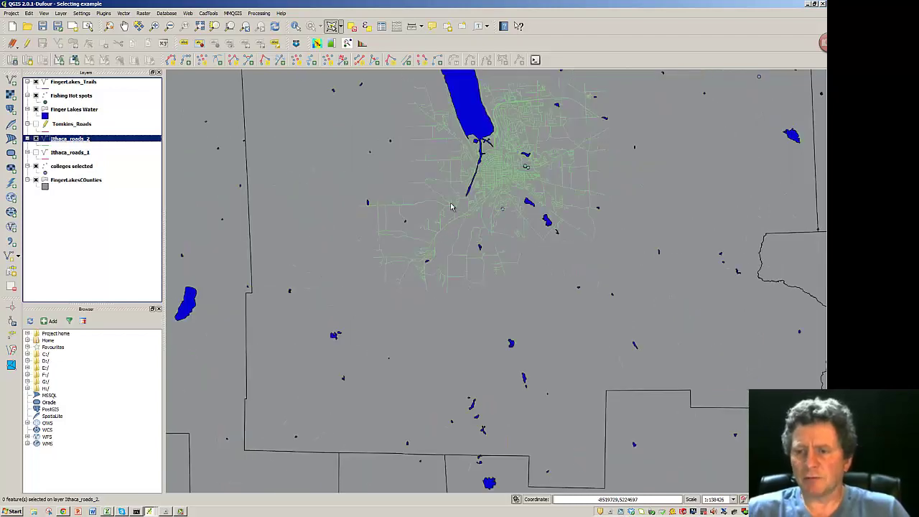